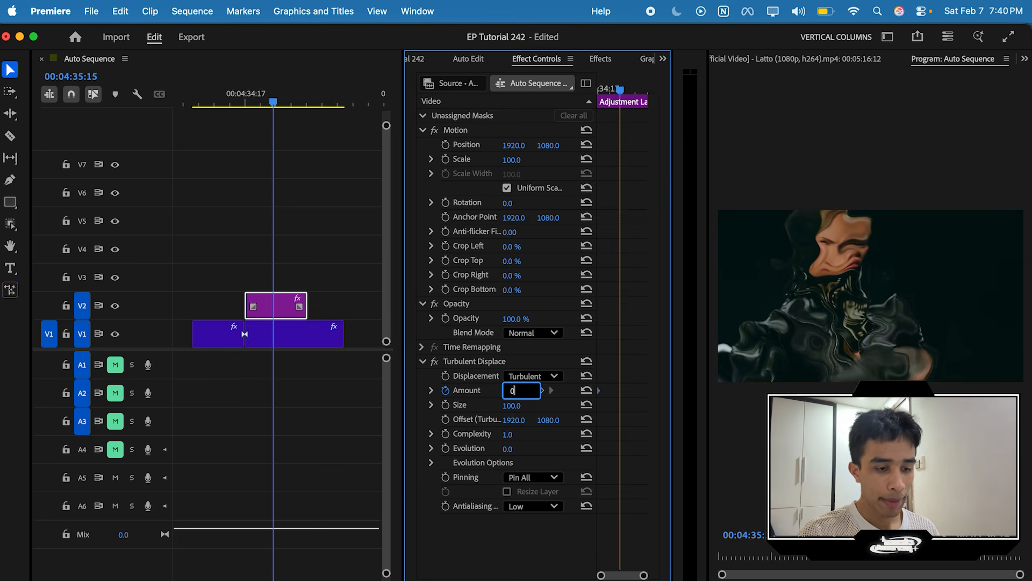
- Set the Turbulent Displace Amount to 0 at 00:04:35:15 and preview the distortion from the adjustment layer's start
key("Return")
left_click_drag(609, 86, 574, 81)
key("space")
key("space")
- Animate the Turbulent Displace Evolution from 0 at the adjustment layer's start to a higher value further along the layer
left_click(449, 448)
key("super+z")
left_click_drag(616, 90, 577, 93)
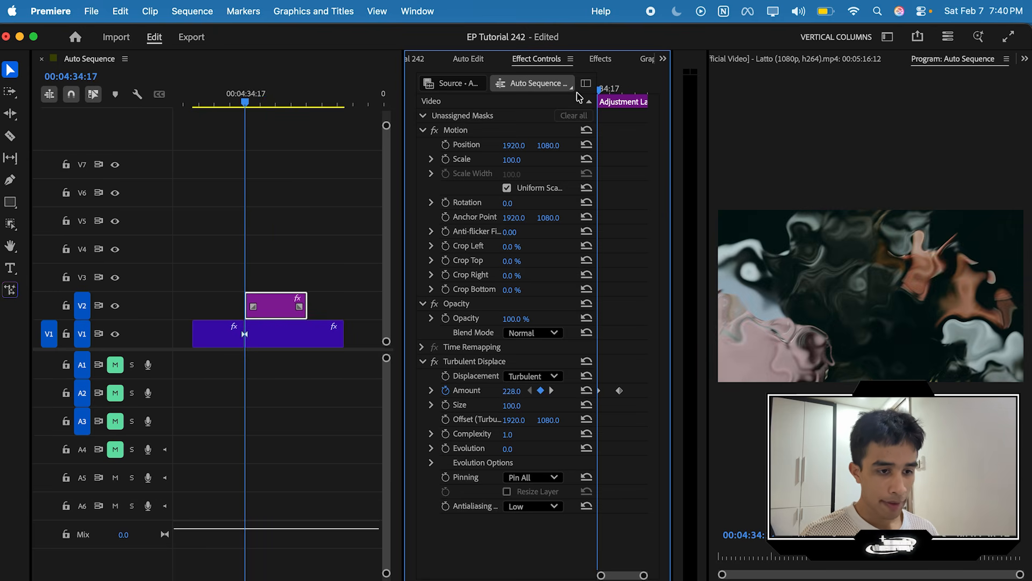
left_click(446, 449)
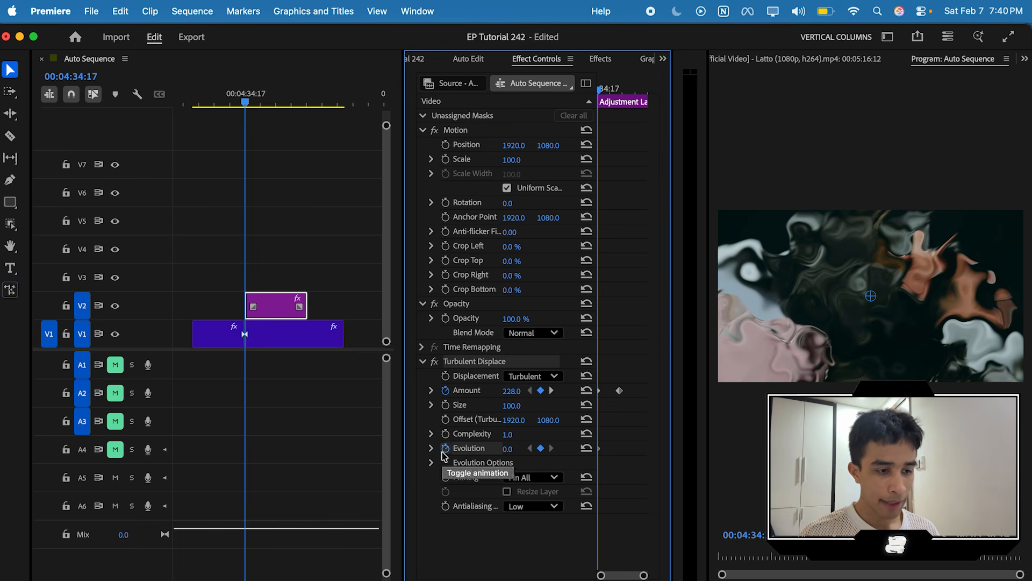
left_click_drag(605, 89, 630, 96)
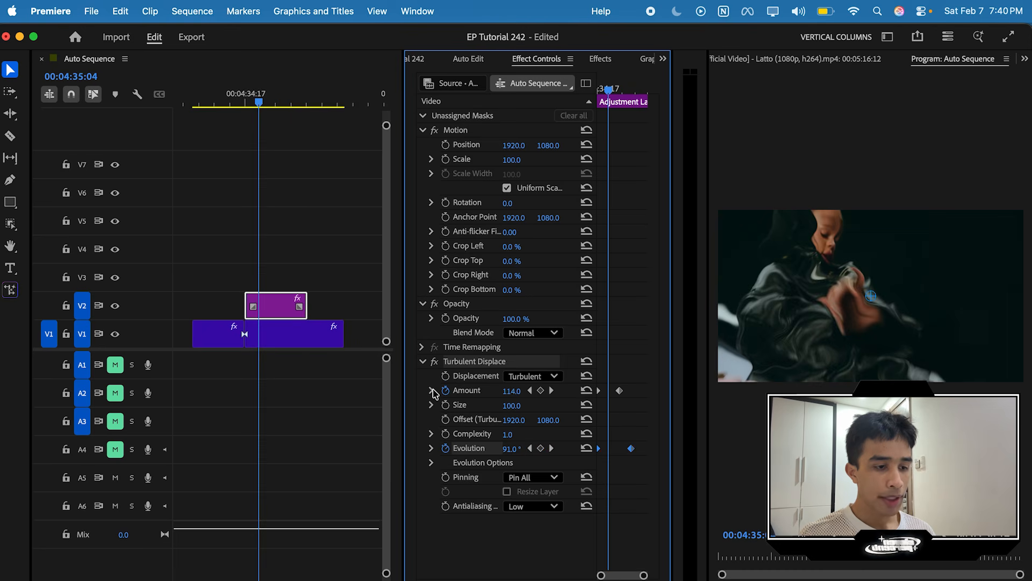
- Ease the Turbulent Displace Amount animation into its end keyframe with a curved velocity graph and play back the transition
left_click(432, 391)
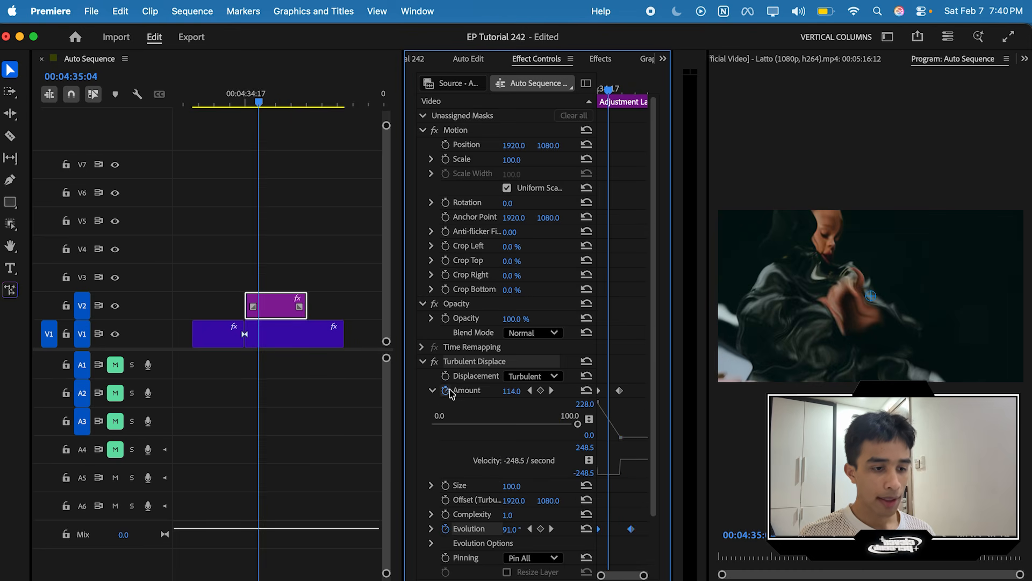
left_click_drag(618, 477, 606, 461)
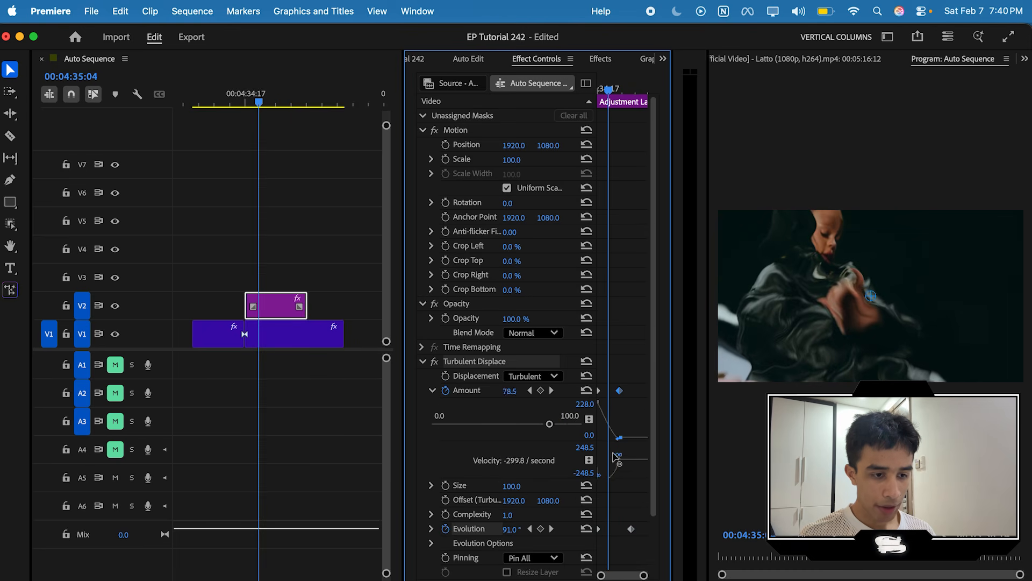
left_click_drag(608, 90, 544, 95)
key("space")
key("space")
key("space")
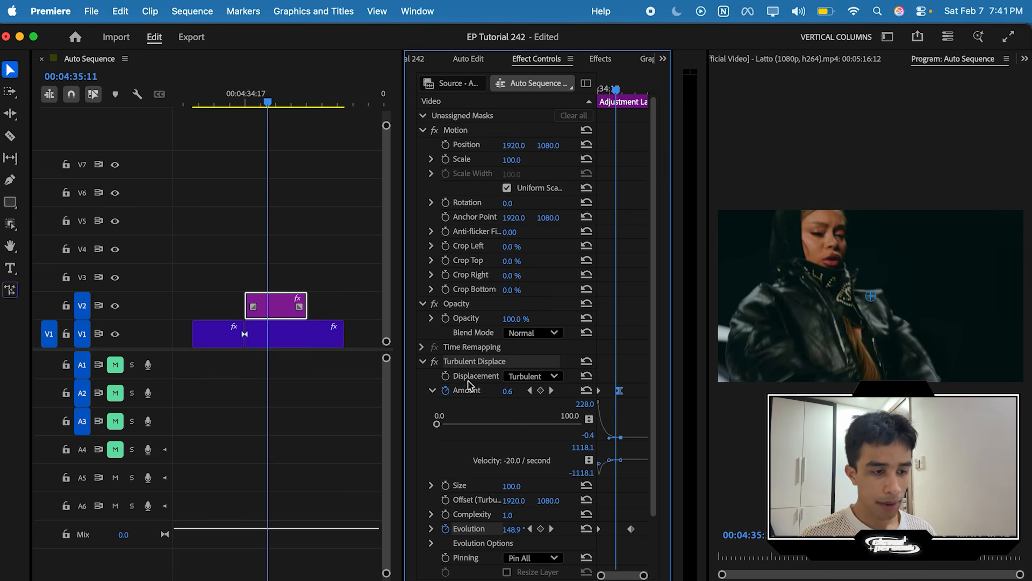
- Find the Wonder Glow effect and apply it to the adjustment layer on V2
left_click_drag(263, 86, 245, 91)
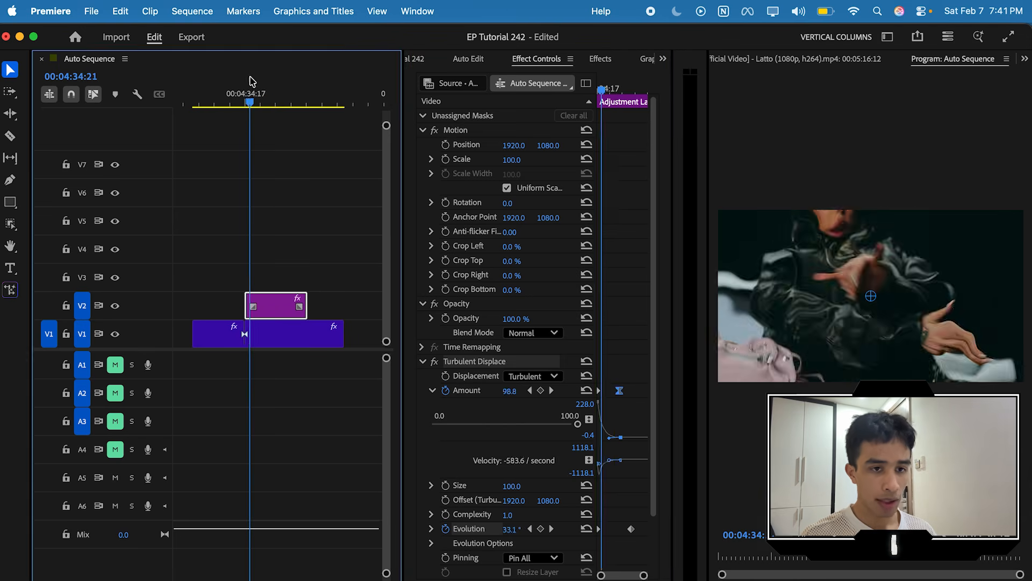
left_click(600, 59)
left_click(509, 81)
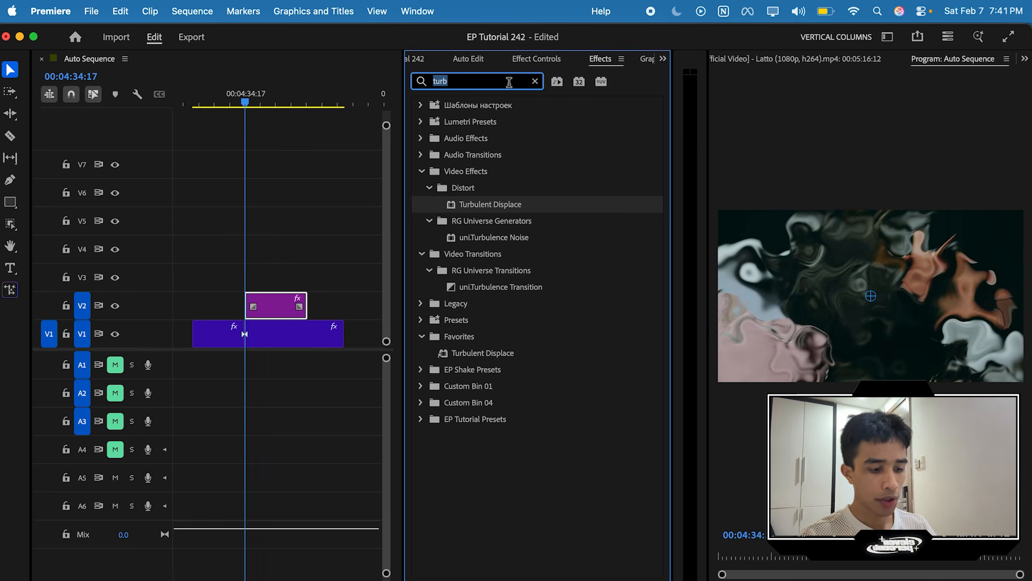
type("wonder g")
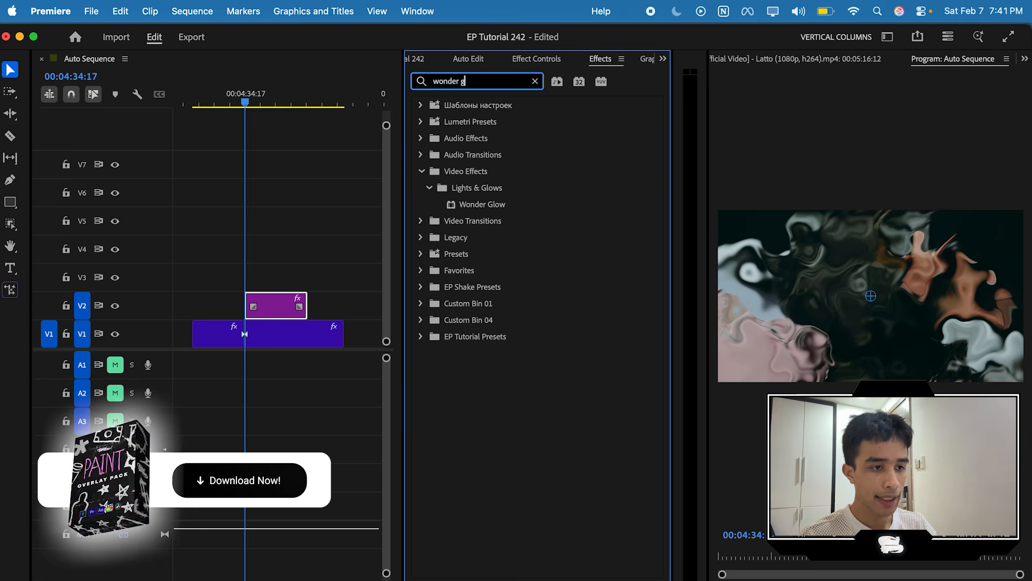
left_click_drag(510, 209, 264, 296)
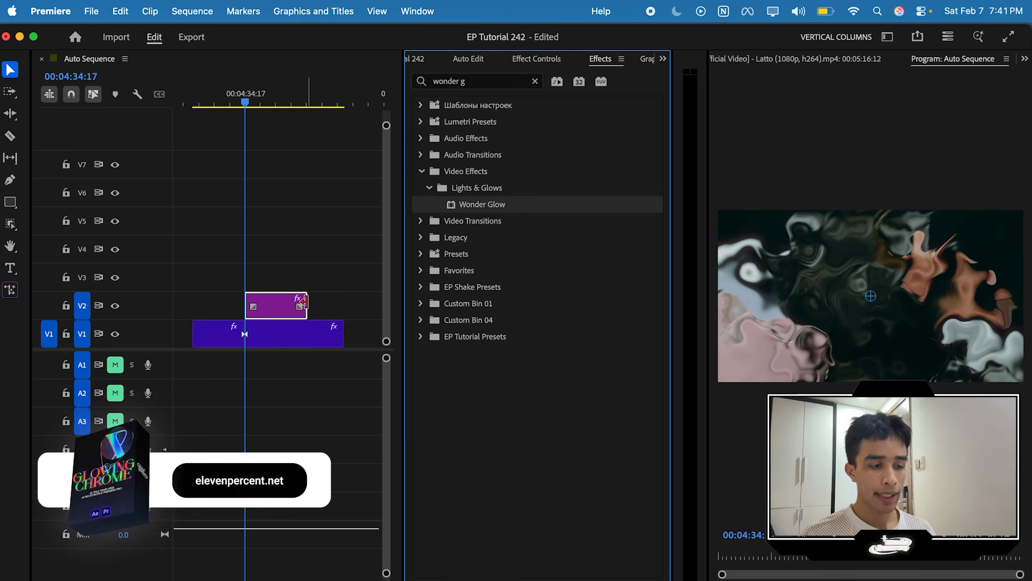
- Set the Wonder Glow Size to 128 and Intensity to 91%, with an Intensity keyframe at 00:04:34:17
left_click(536, 58)
scroll(446, 465, "down", 8)
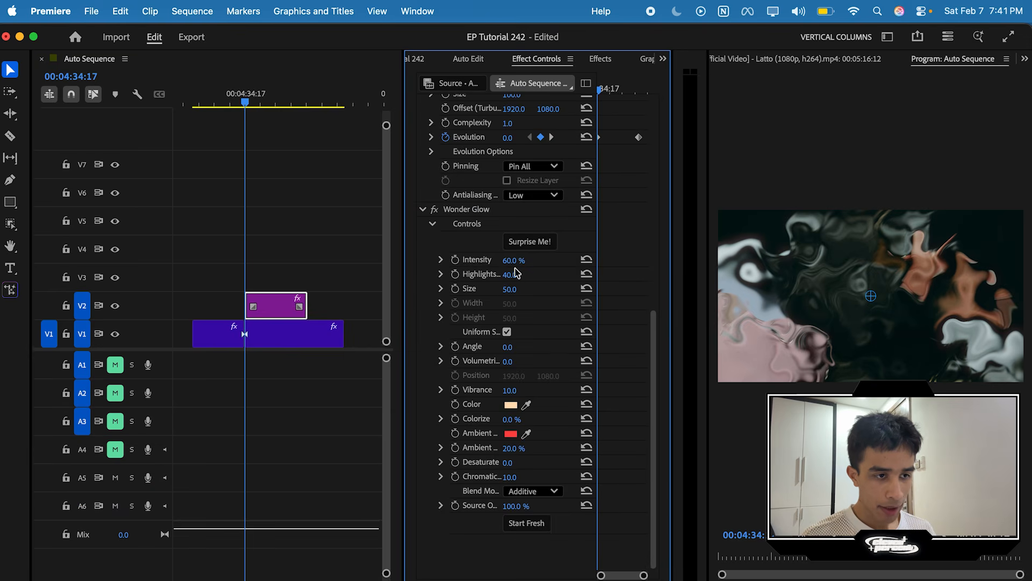
left_click_drag(514, 260, 552, 289)
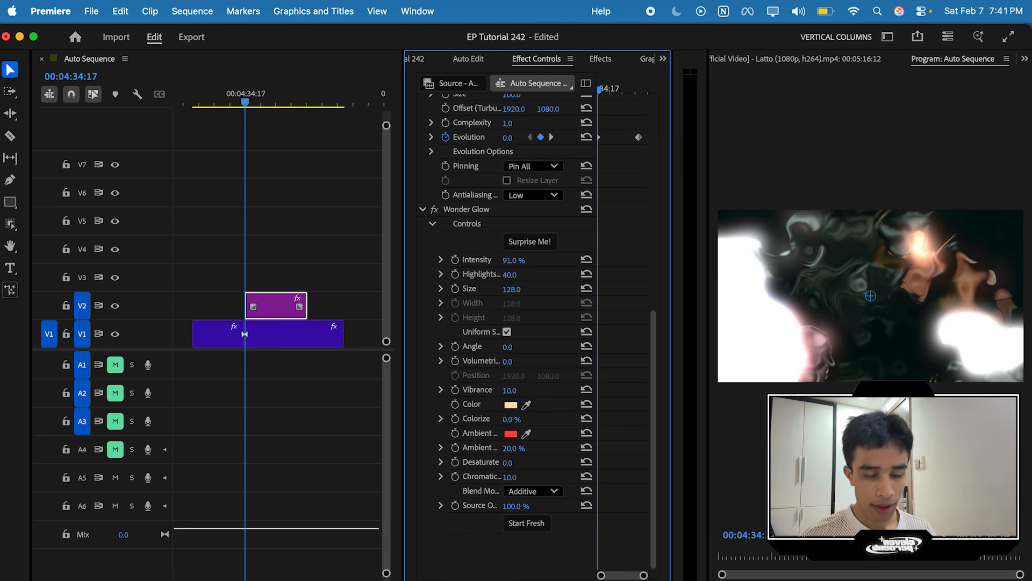
left_click(455, 260)
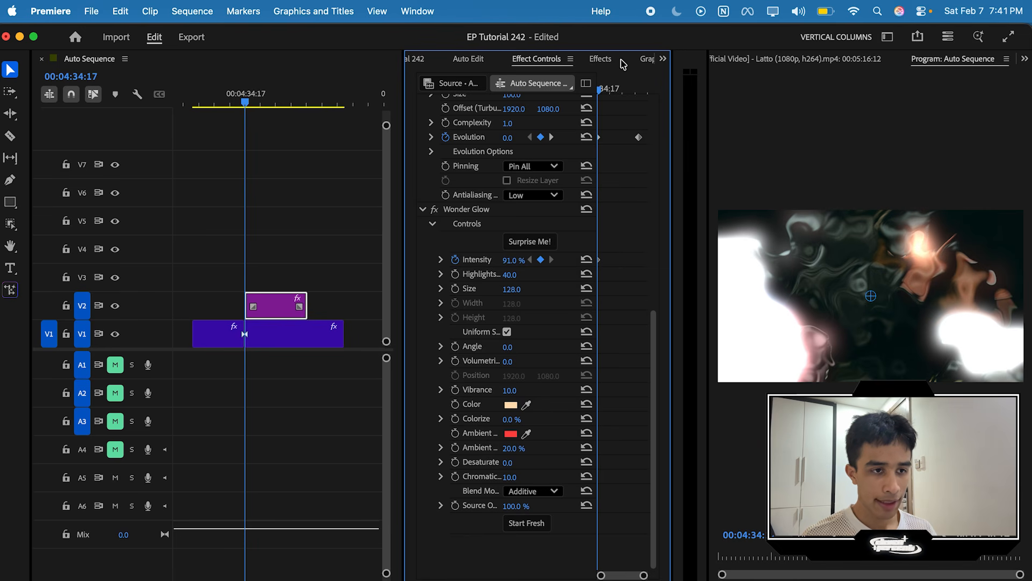
- Add a Wonder Glow Intensity keyframe of 0% at 00:04:35:23 and play back the transition
left_click_drag(606, 89, 632, 91)
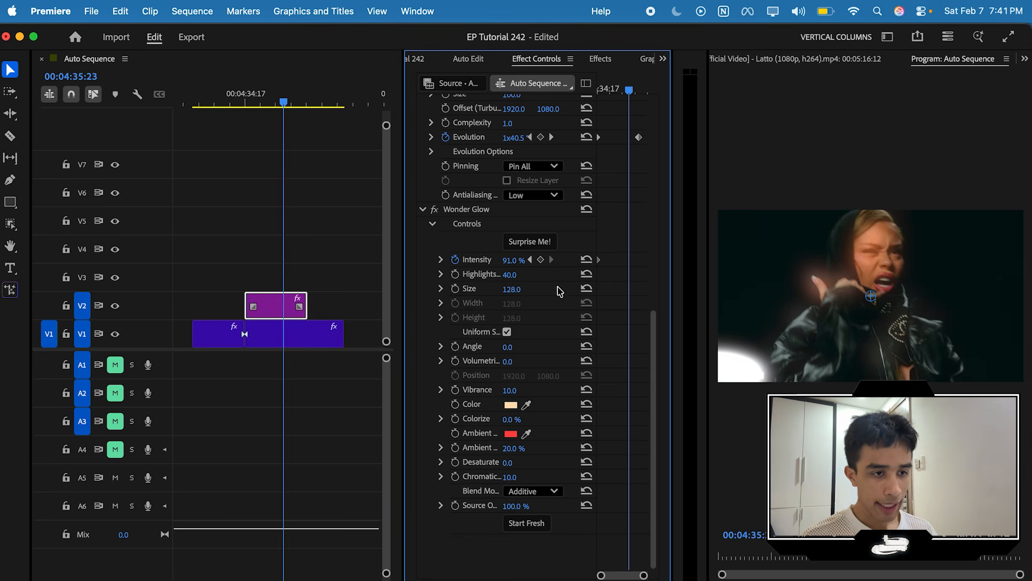
key("Return")
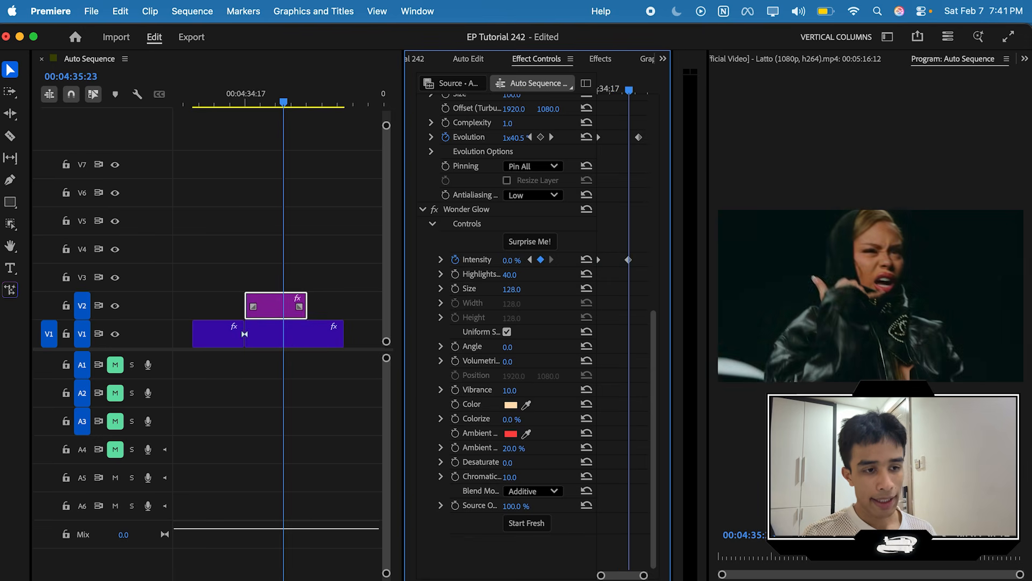
left_click_drag(628, 87, 517, 87)
key("space")
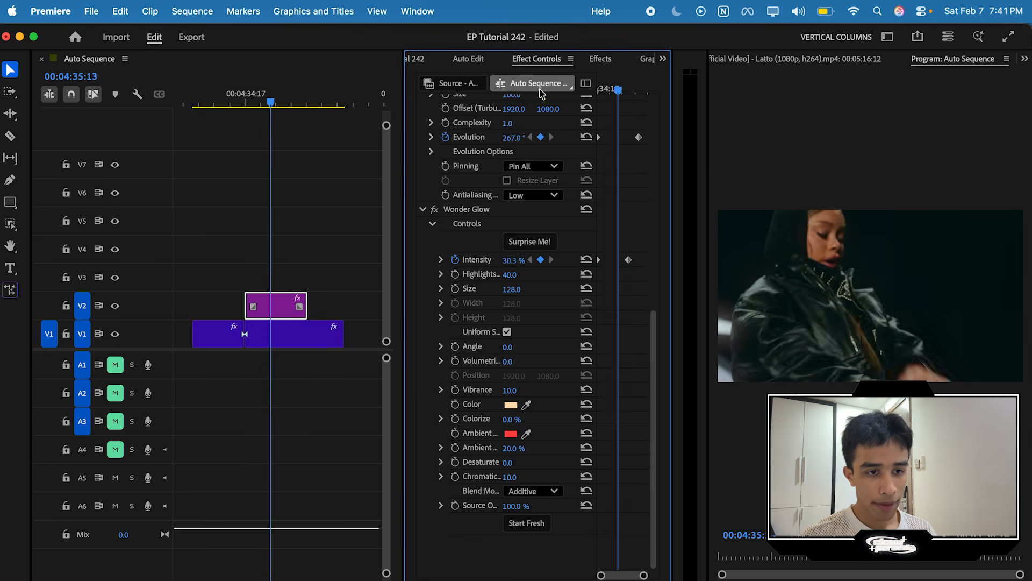
key("space")
left_click_drag(267, 107, 243, 106)
key("space")
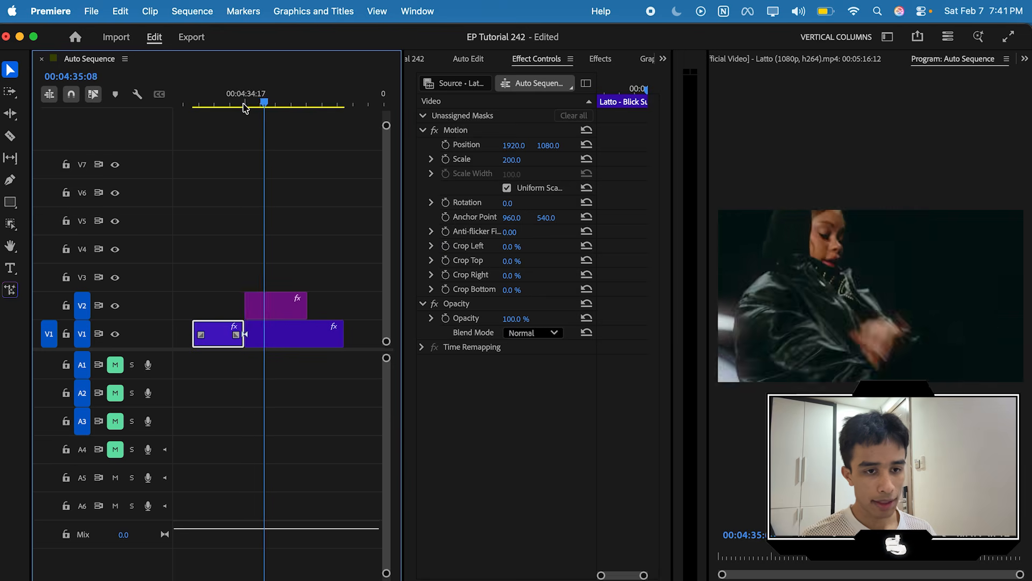
key("space")
- Find the RGB Split effect and apply it to the adjustment layer on V2
key("shift+7")
type("rgb")
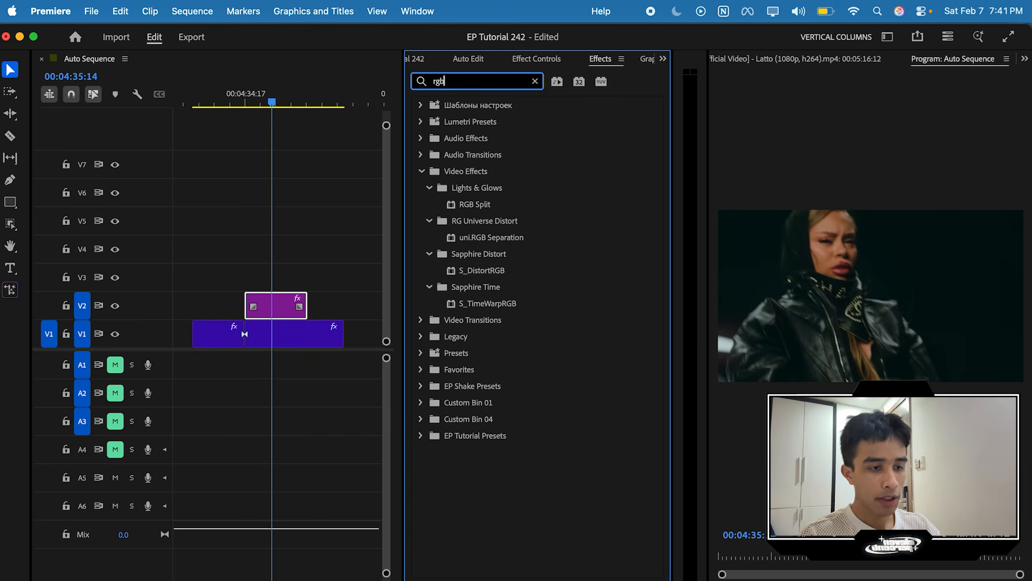
left_click_drag(469, 212, 232, 299)
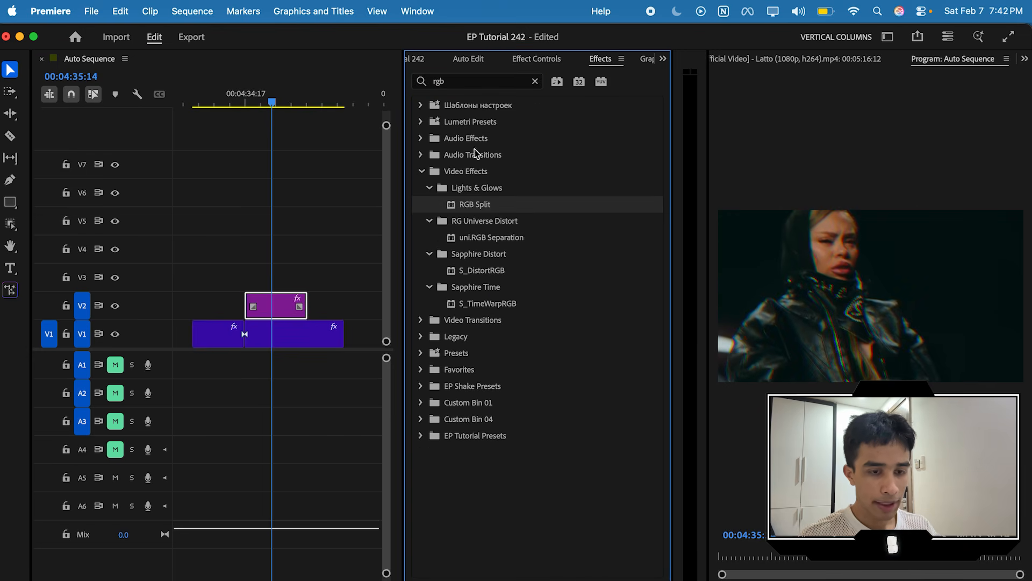
- Animate the RGB Split horizontal split from 1% on an earlier keyframe to 0% at 00:04:36:01
left_click(520, 60)
scroll(522, 364, "down", 10)
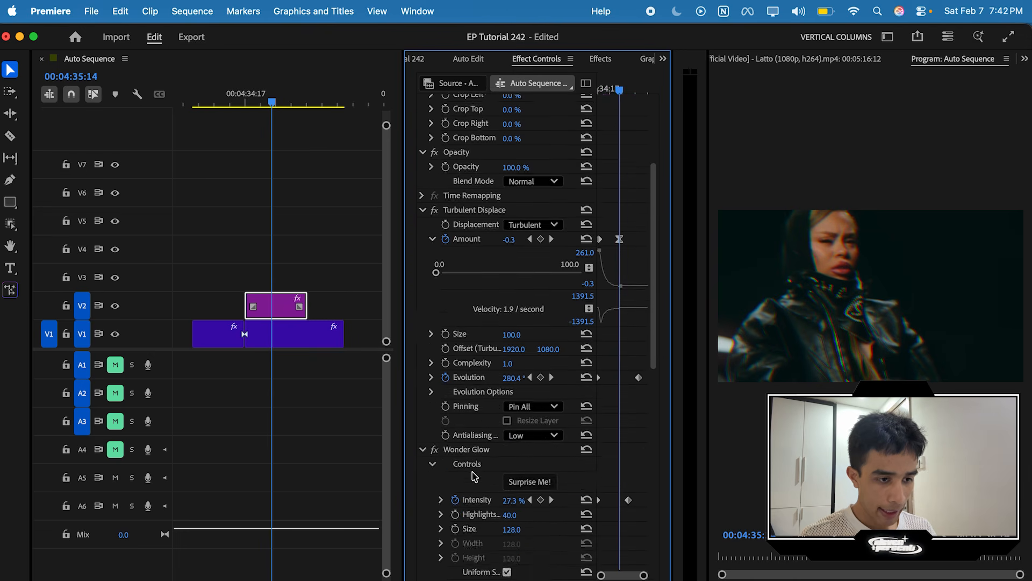
scroll(473, 339, "down", 4)
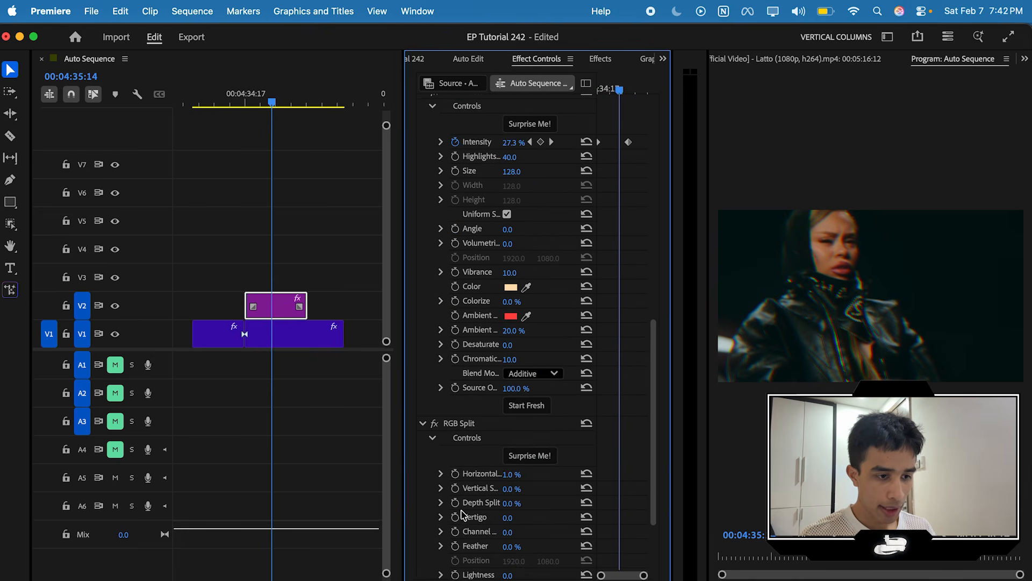
left_click(455, 473)
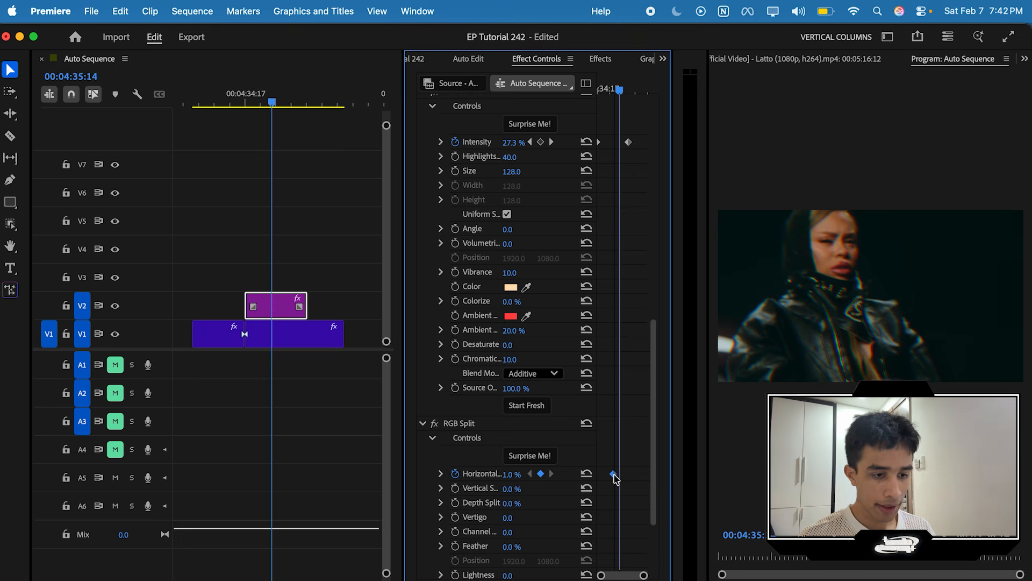
left_click_drag(622, 94, 631, 91)
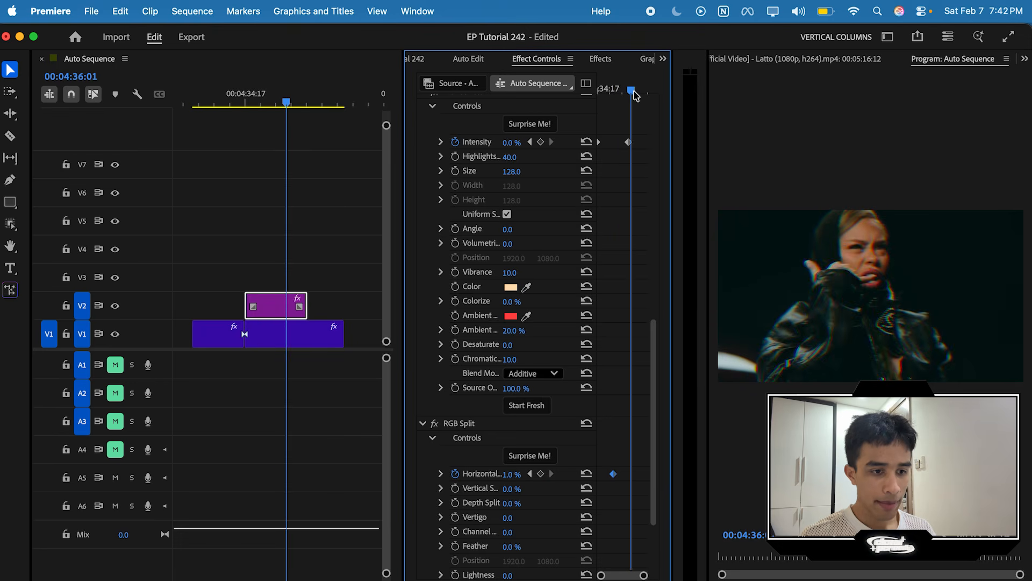
type("0")
key("Return")
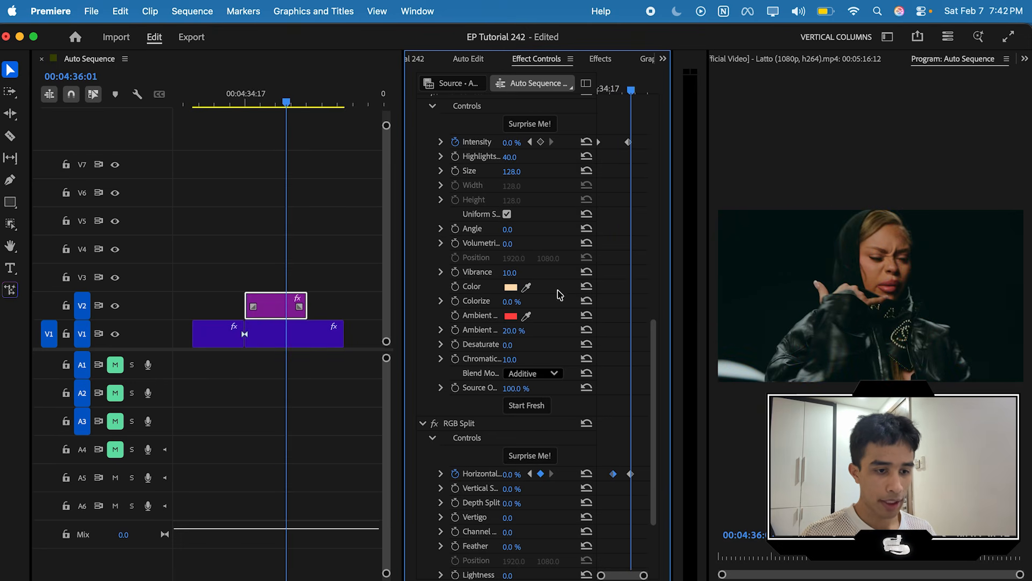
- Set the RGB Split Feather to 49%, animate Vertigo from 94 at 00:04:34:19 to 0 near 00:04:35:22, and preview it
left_click_drag(617, 90, 600, 90)
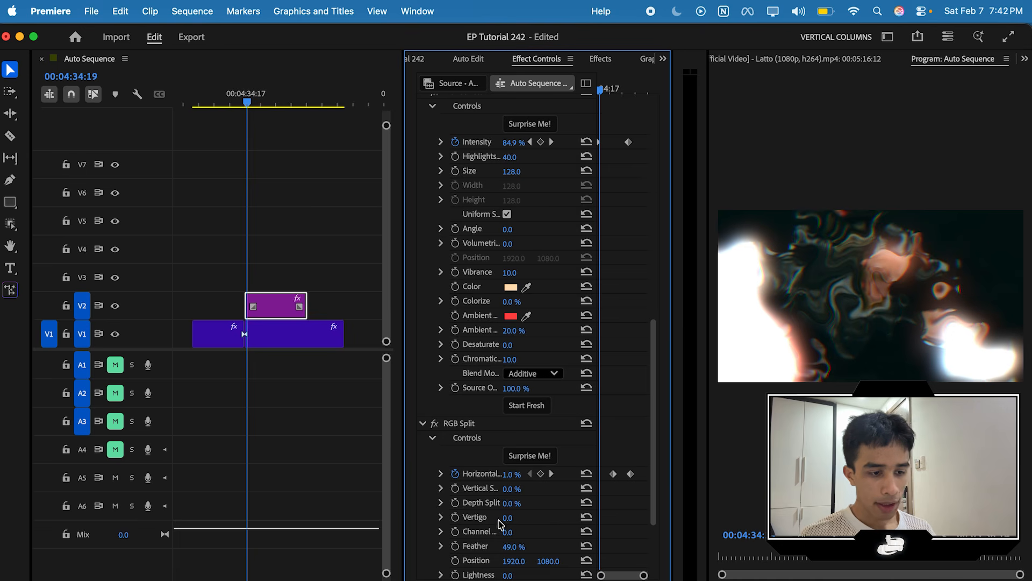
left_click_drag(507, 518, 559, 518)
left_click(455, 517)
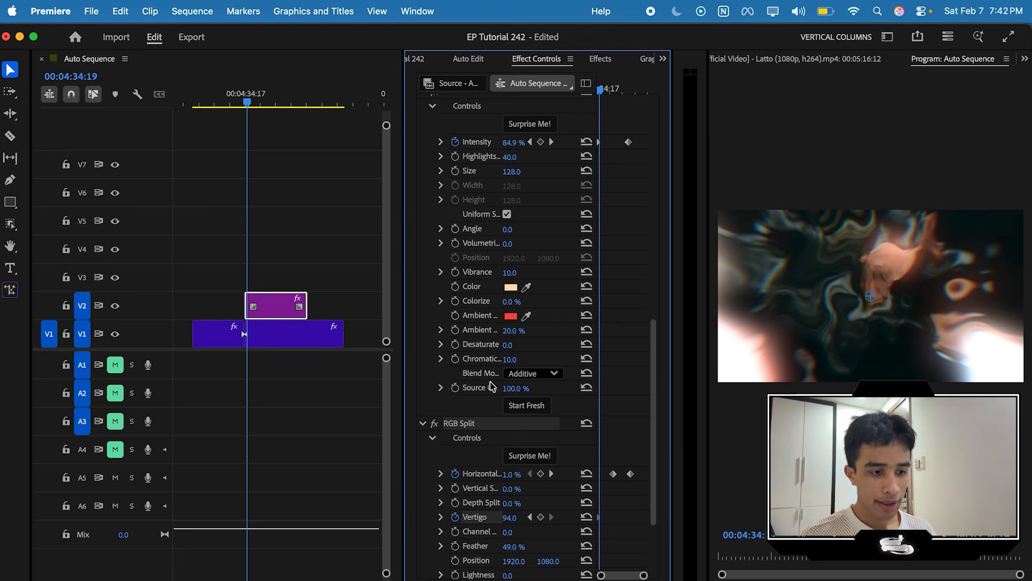
key("space")
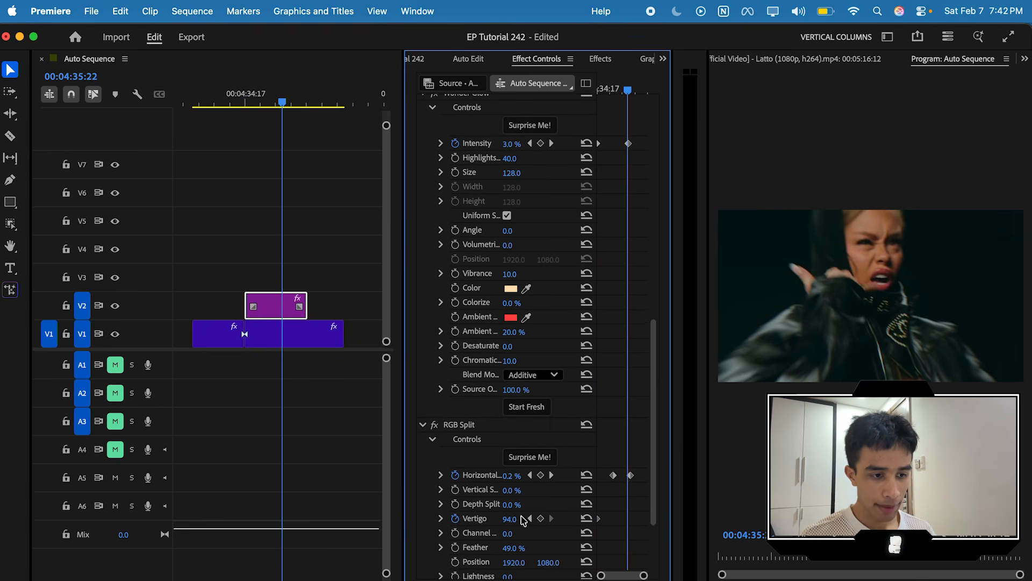
key("Return")
mouse_move(622, 93)
left_mouse_down()
mouse_move(587, 90)
mouse_move(624, 90)
left_mouse_up()
key("Return")
mouse_move(270, 109)
left_mouse_down()
mouse_move(233, 102)
mouse_move(255, 101)
left_mouse_up()
key("space")
key("space")
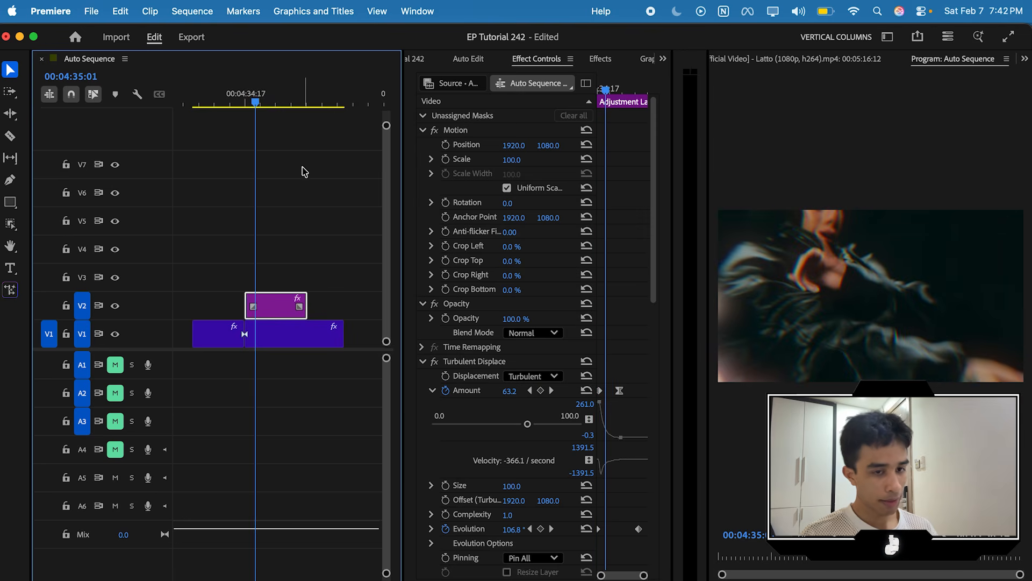
left_click(601, 60)
left_click(495, 77)
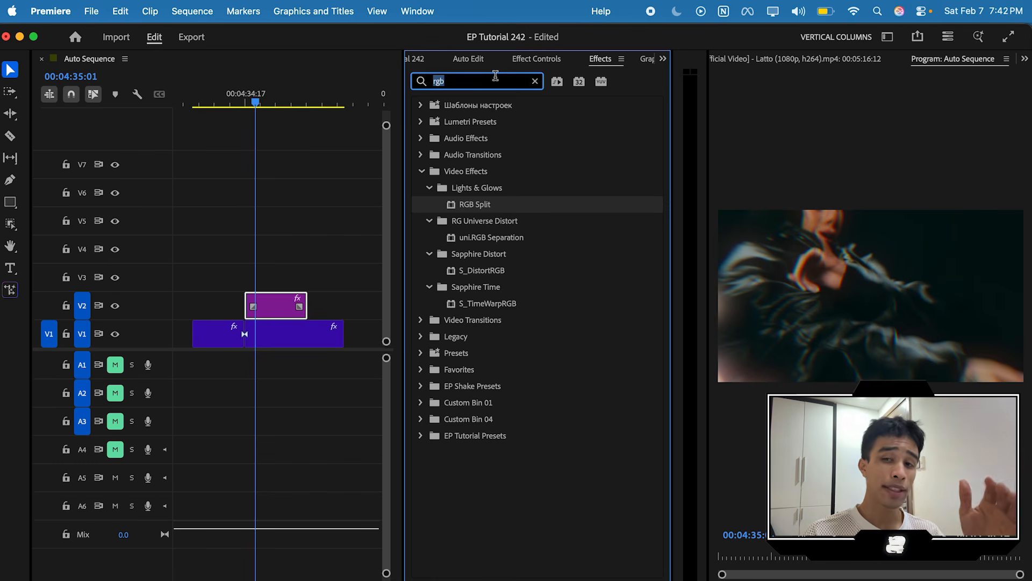
left_click(292, 216)
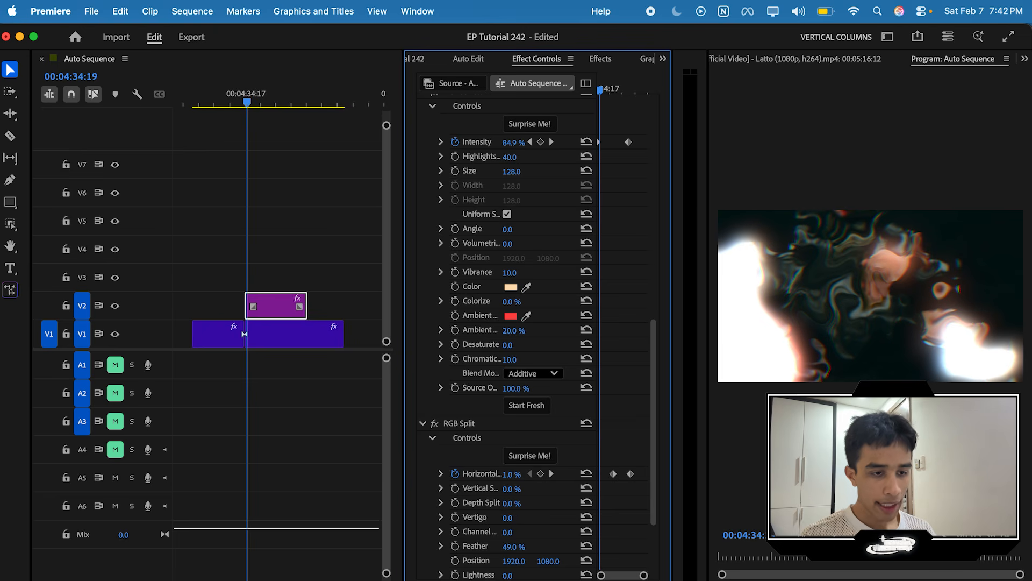
- Keyframe the RGB Split Vertigo at 94 on 00:04:34:19 and at 0 on 00:04:35:22, and play back the transition
left_click_drag(507, 518, 557, 517)
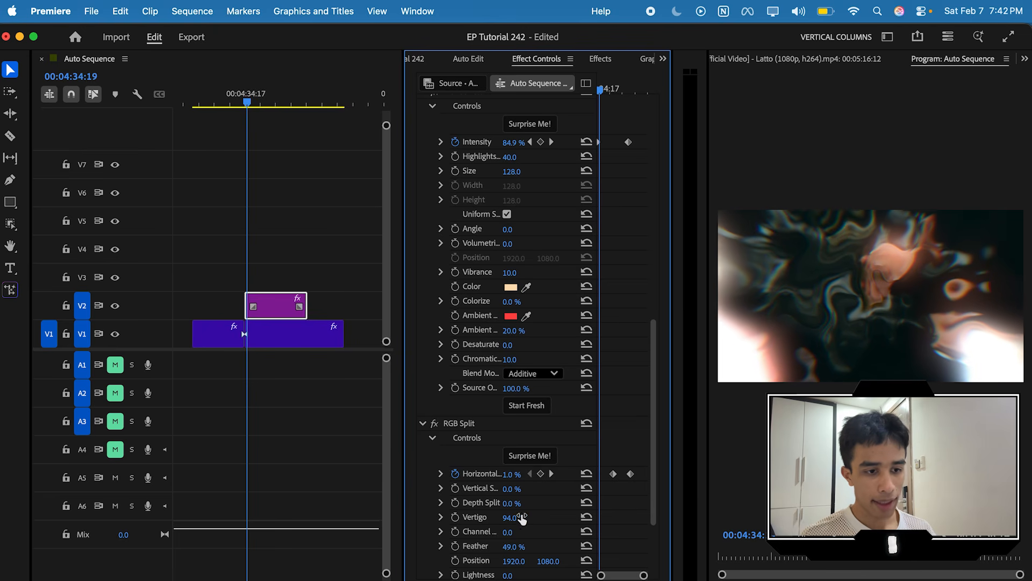
left_click(456, 517)
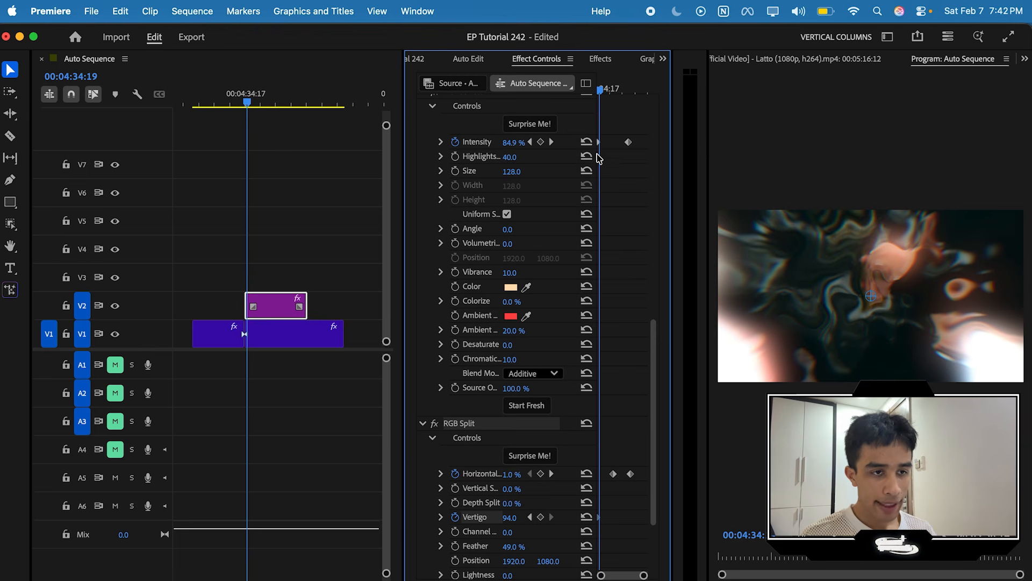
left_click(615, 103)
left_click_drag(618, 92, 628, 91)
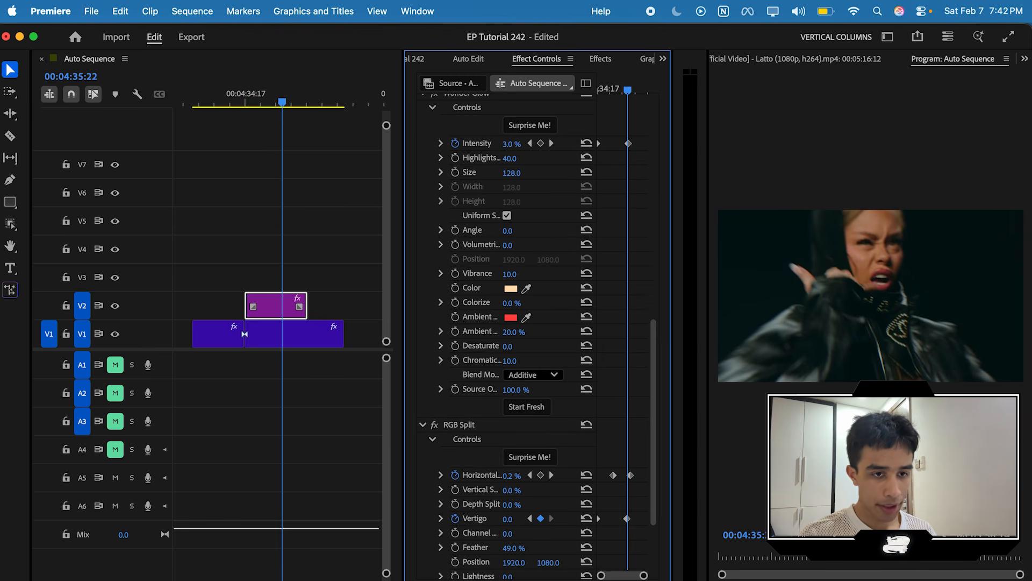
mouse_move(624, 97)
left_mouse_down()
mouse_move(598, 91)
mouse_move(608, 91)
left_mouse_up()
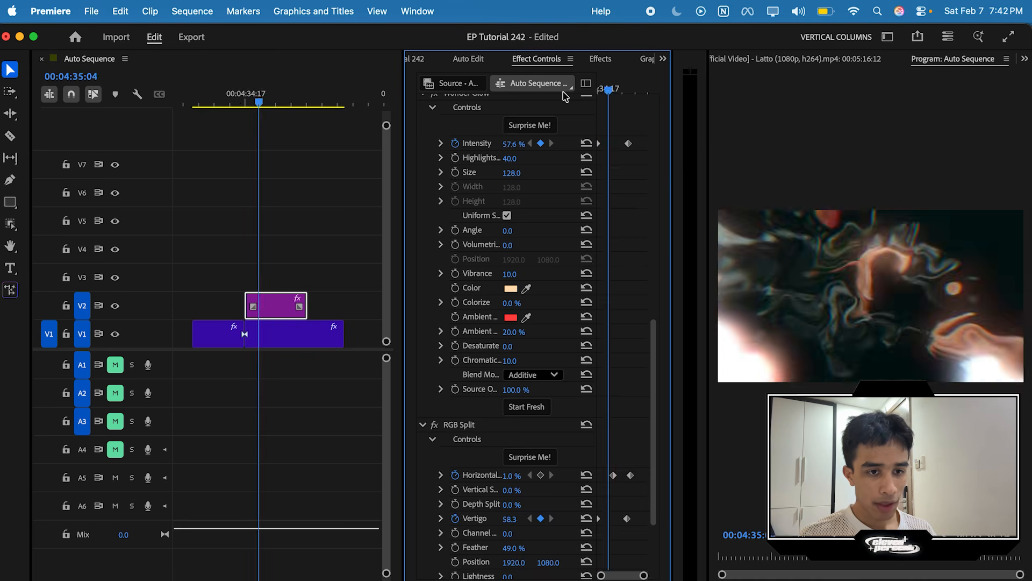
key("space")
key("Return")
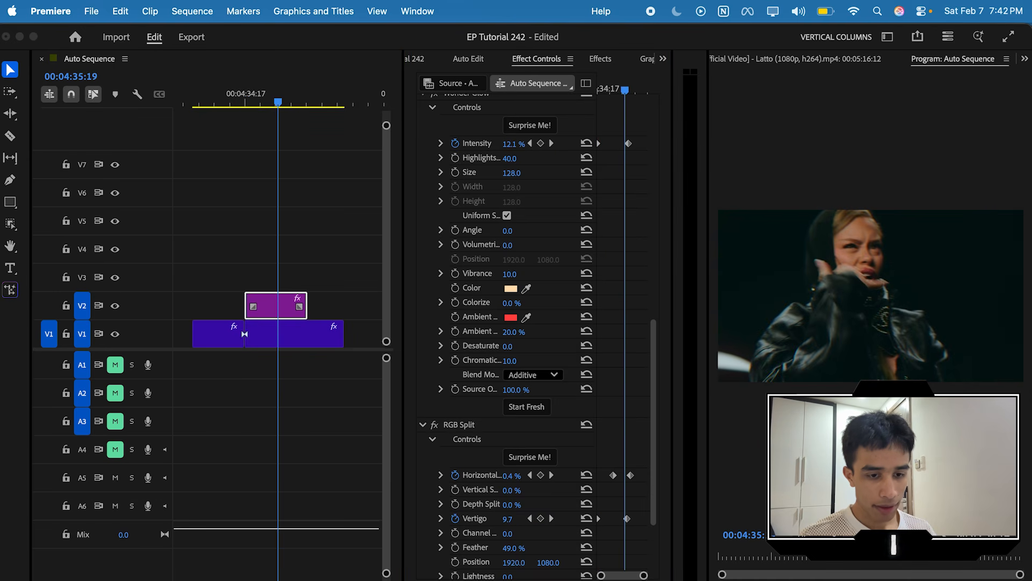
- Play back the transition between the two V1 clips repeatedly from just before the cut
left_click_drag(262, 101, 237, 101)
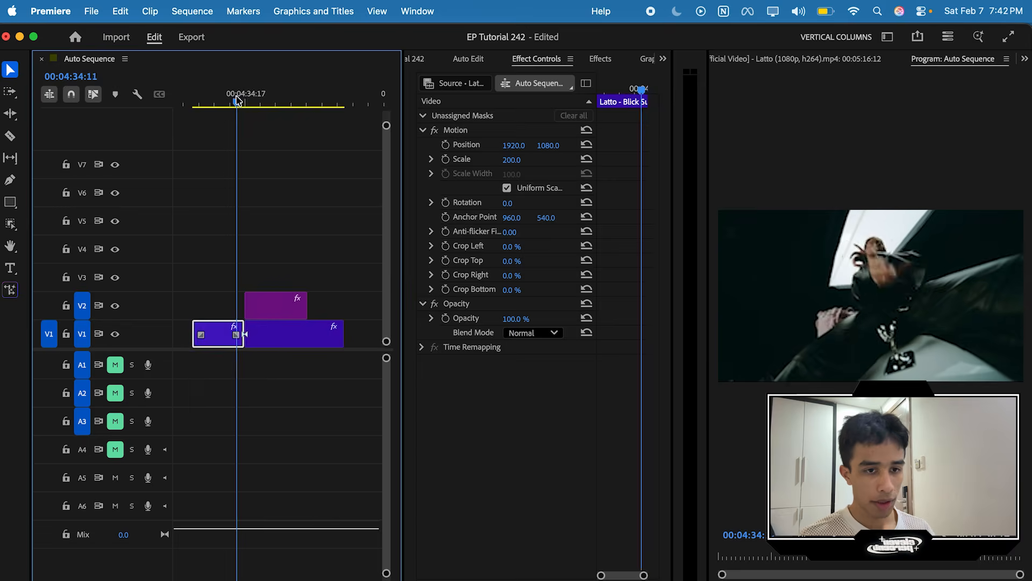
key("space")
left_click(239, 100)
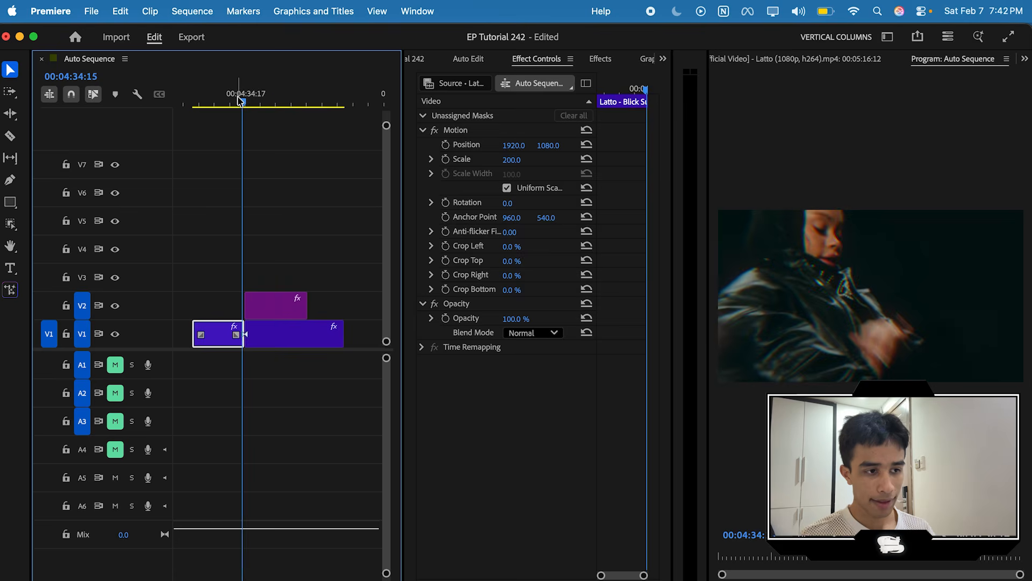
key("space")
left_click_drag(255, 101, 247, 101)
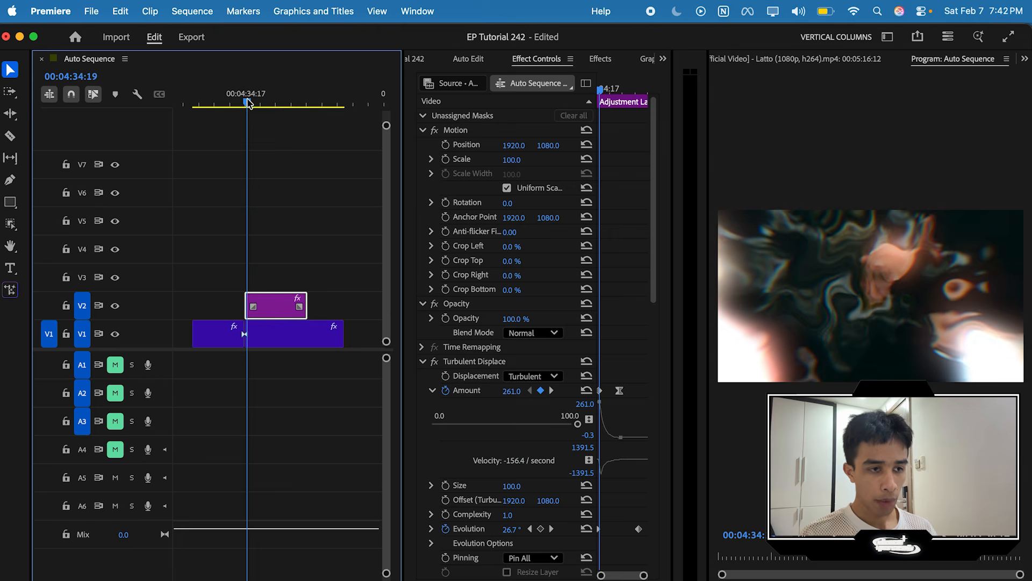
key("space")
left_click(606, 63)
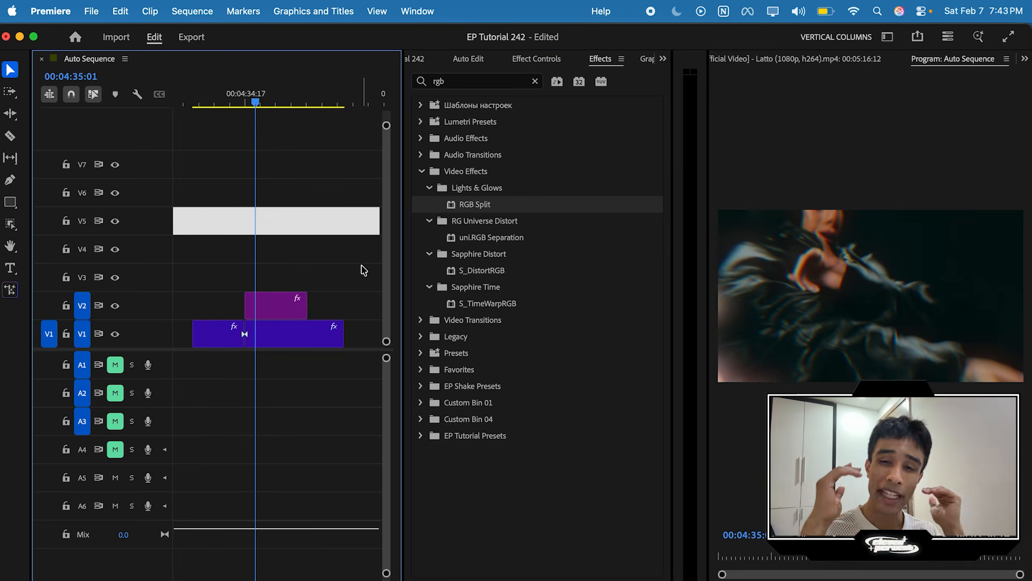
left_click(279, 316)
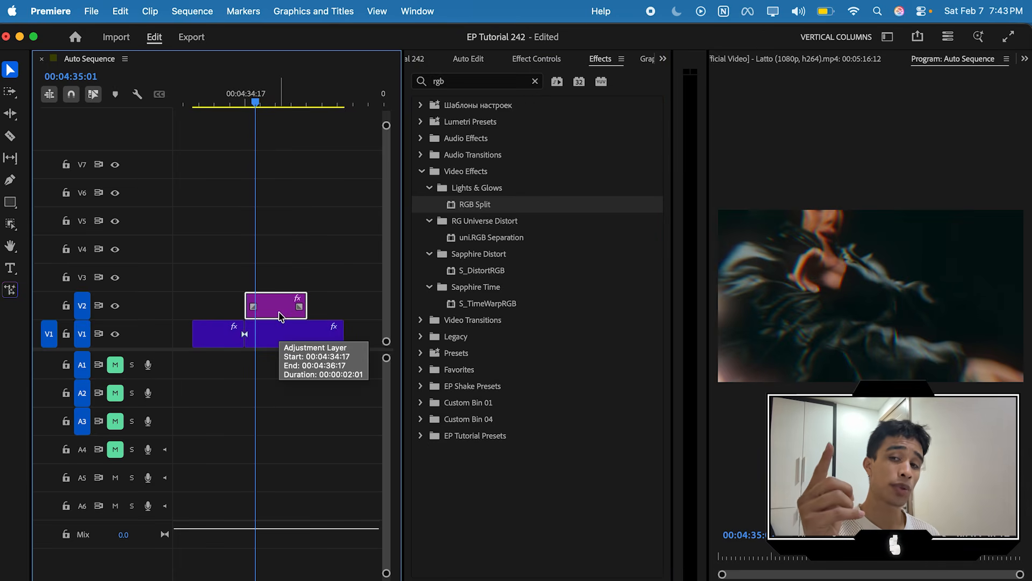
left_click(510, 67)
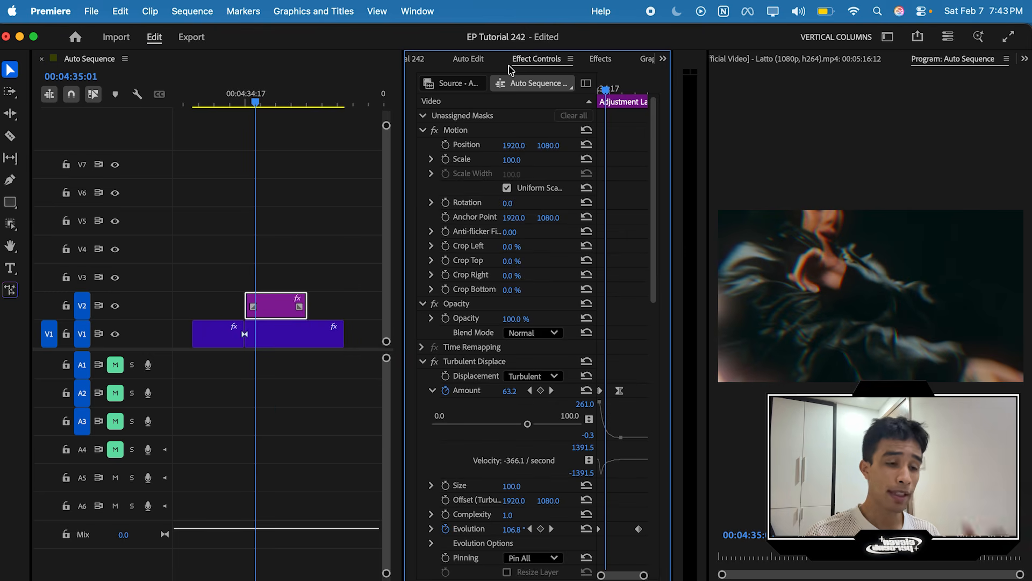
left_click(266, 265)
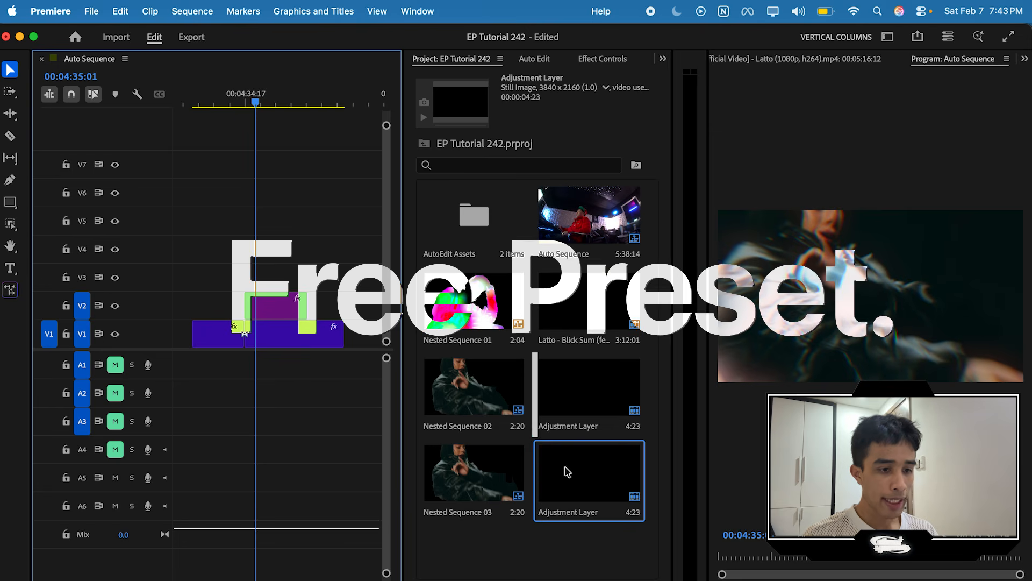
- Place another adjustment layer on V3 above the cut and trim it to run from 00:04:34:17 to about 00:04:34:22
left_click_drag(567, 472, 279, 282)
key("equal")
key("equal")
key("equal")
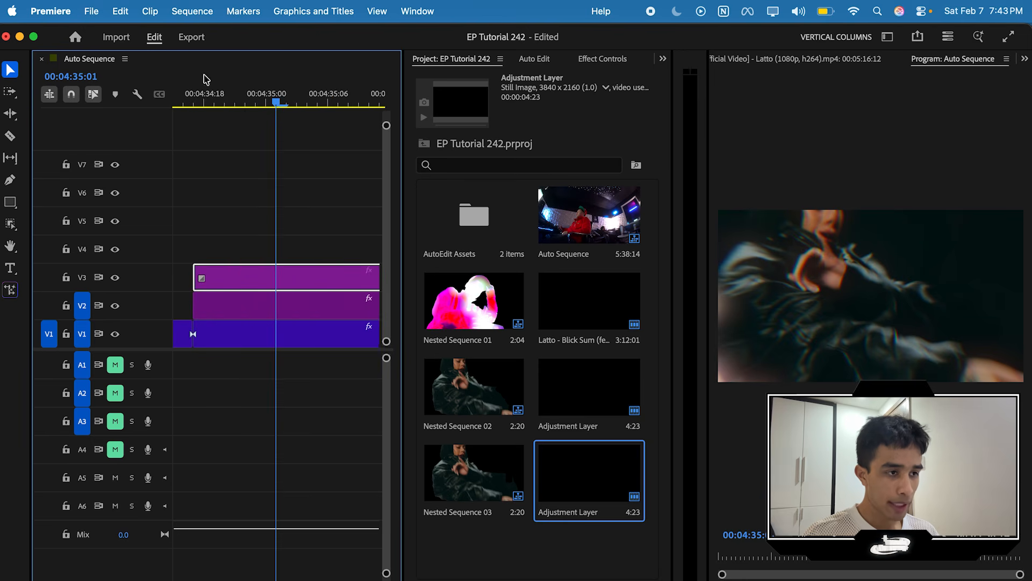
left_click(198, 81)
left_click(250, 101)
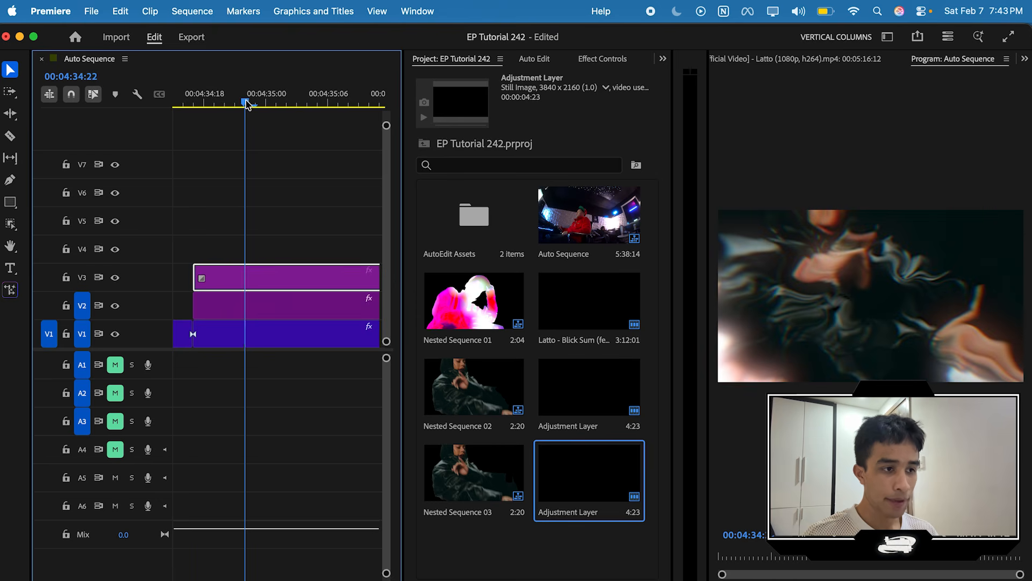
left_click_drag(247, 103, 270, 108)
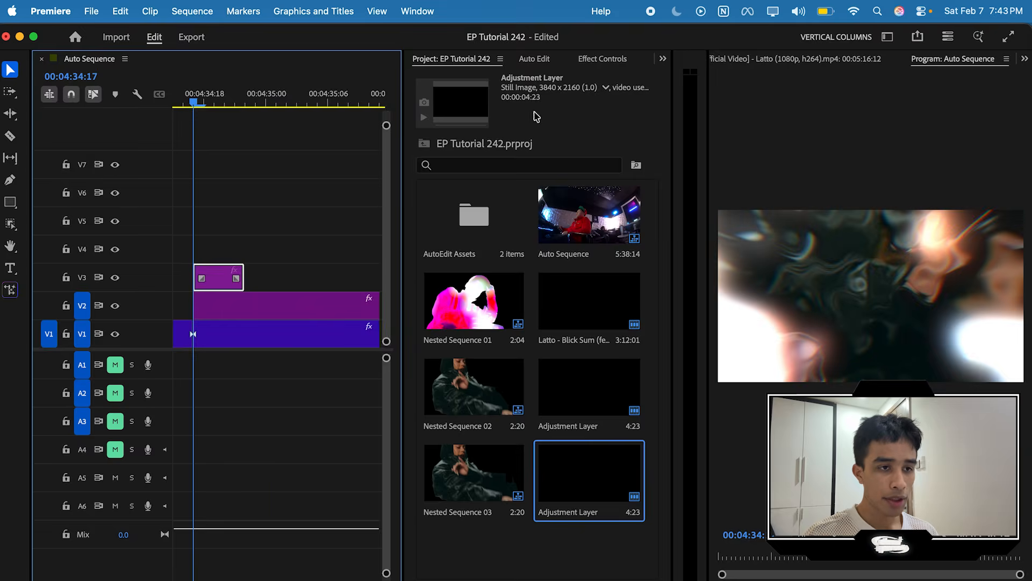
- Search the effects for "hit" and apply an EP_ShakeItUpV2 Hit 1 (6-8 Frames) preset to the short V3 adjustment layer
left_click(602, 63)
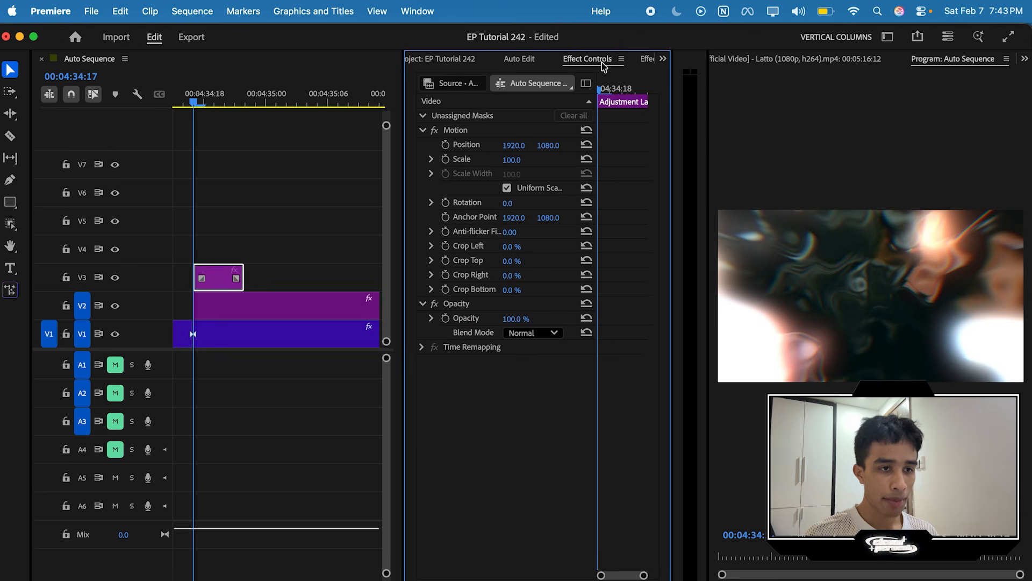
left_click(646, 59)
left_click(494, 82)
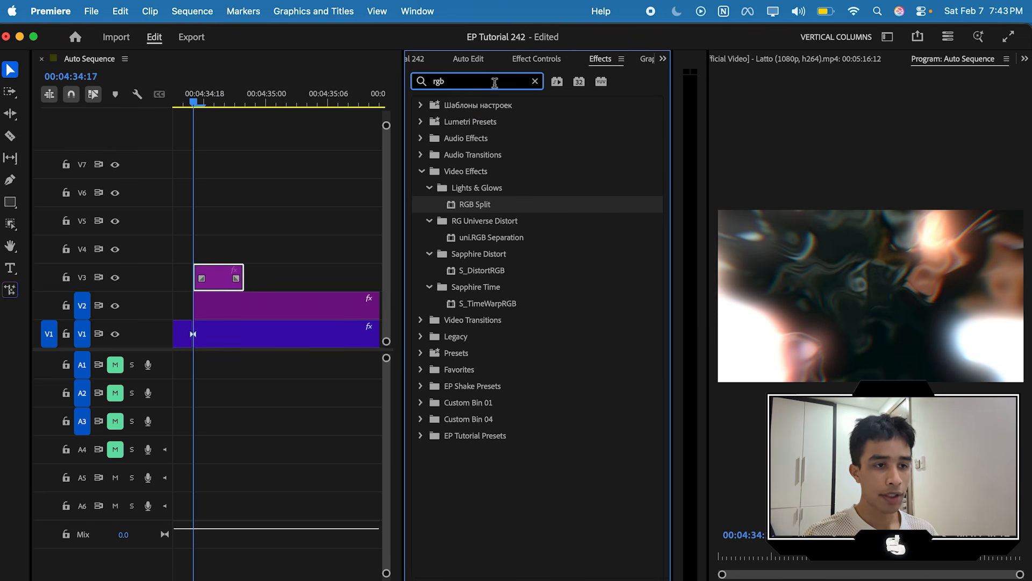
type("hit")
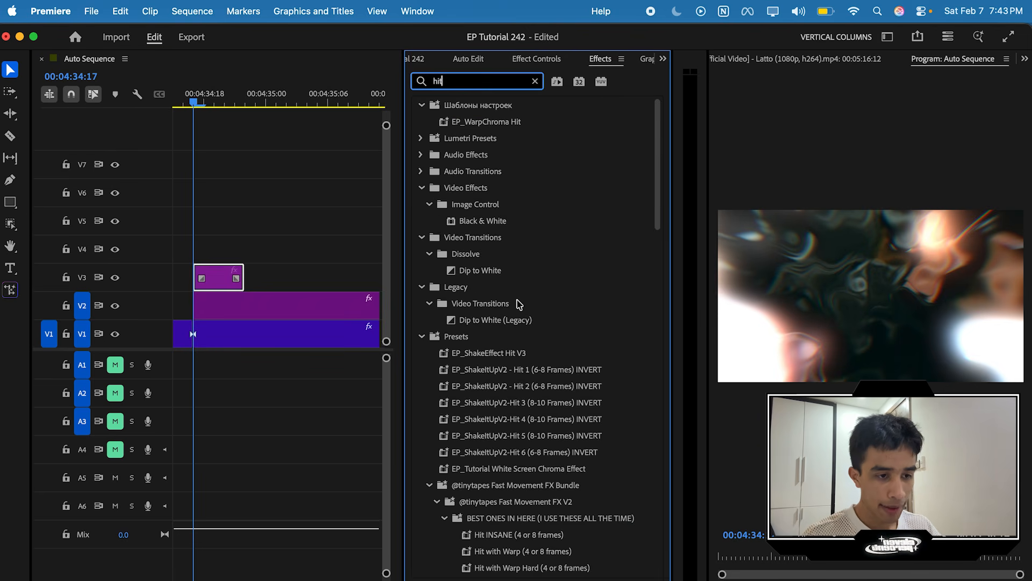
scroll(519, 305, "down", 10)
left_click_drag(513, 324, 514, 314)
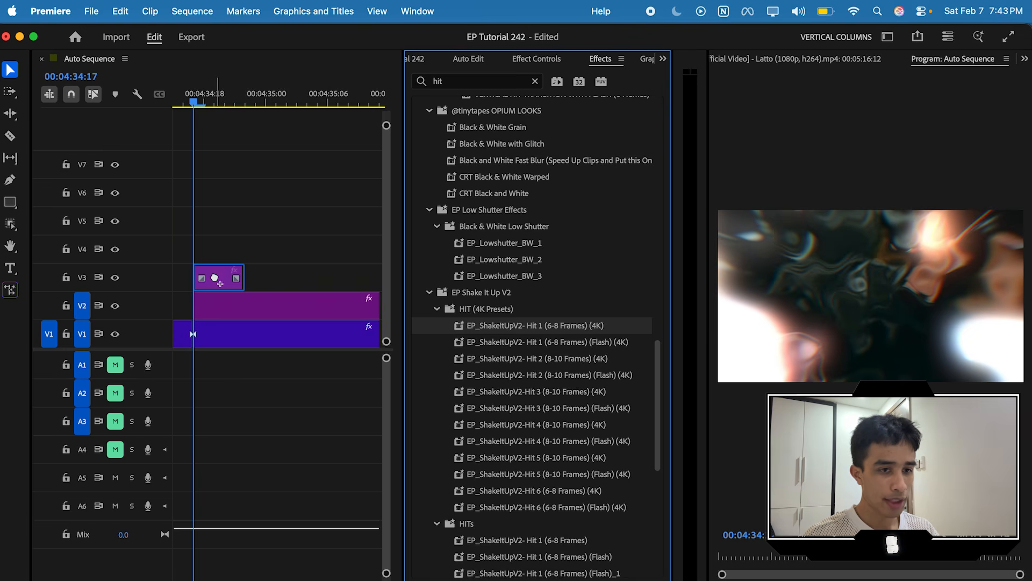
left_click_drag(215, 278, 215, 278)
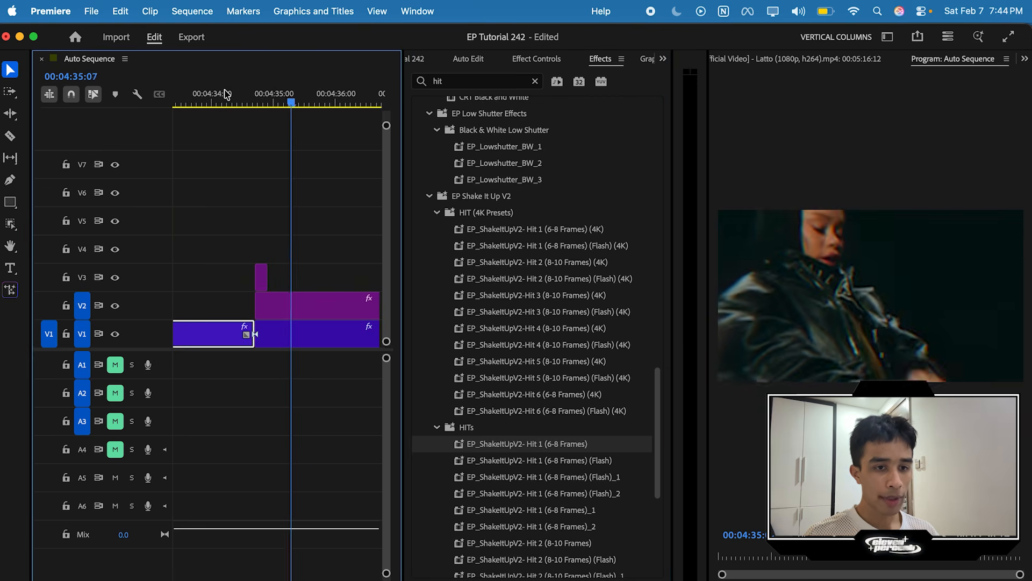
- Play back the transition with the shake preset several times, starting just before the cut
left_click(252, 101)
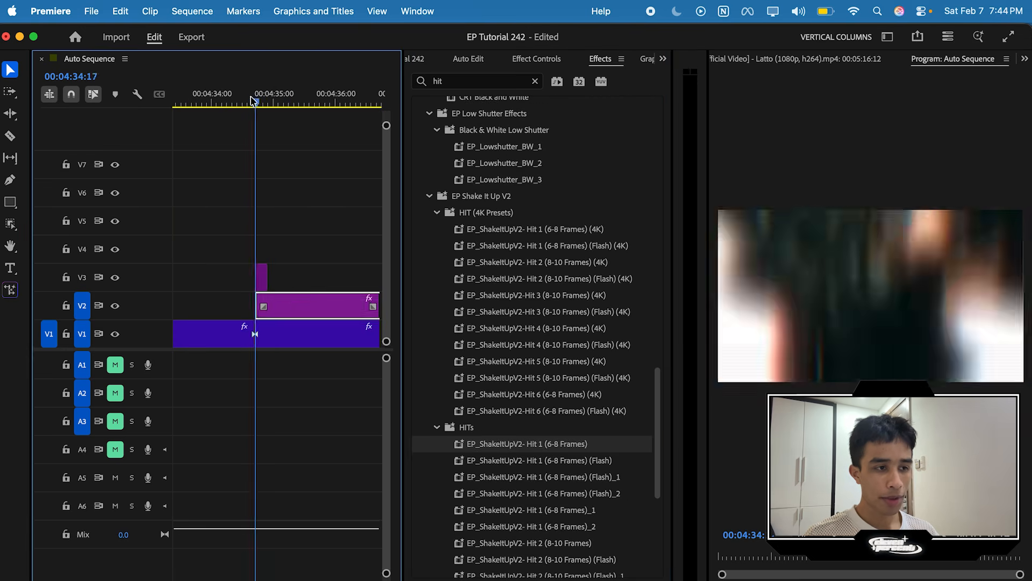
left_click(243, 101)
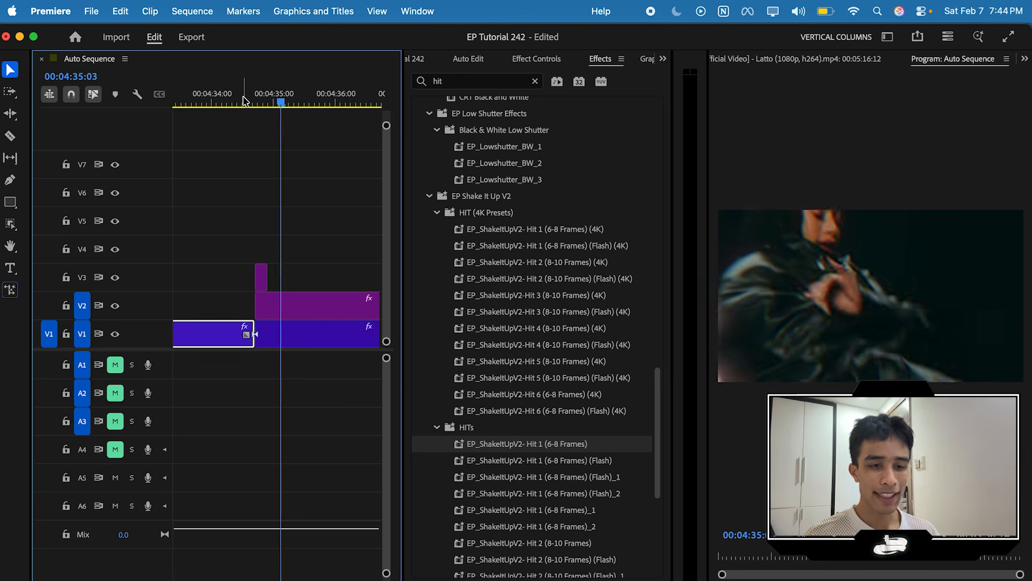
left_click(247, 101)
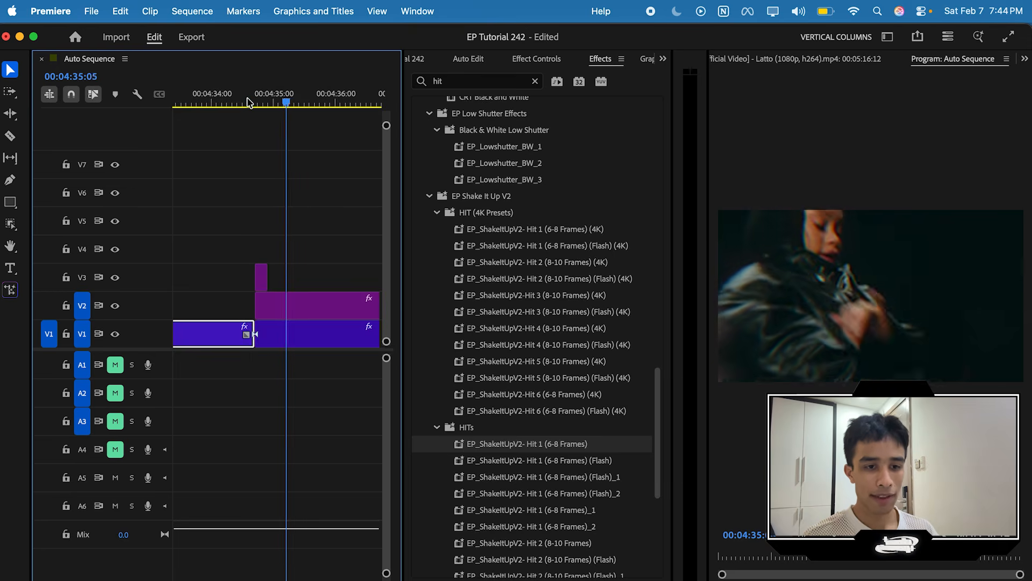
left_click(238, 101)
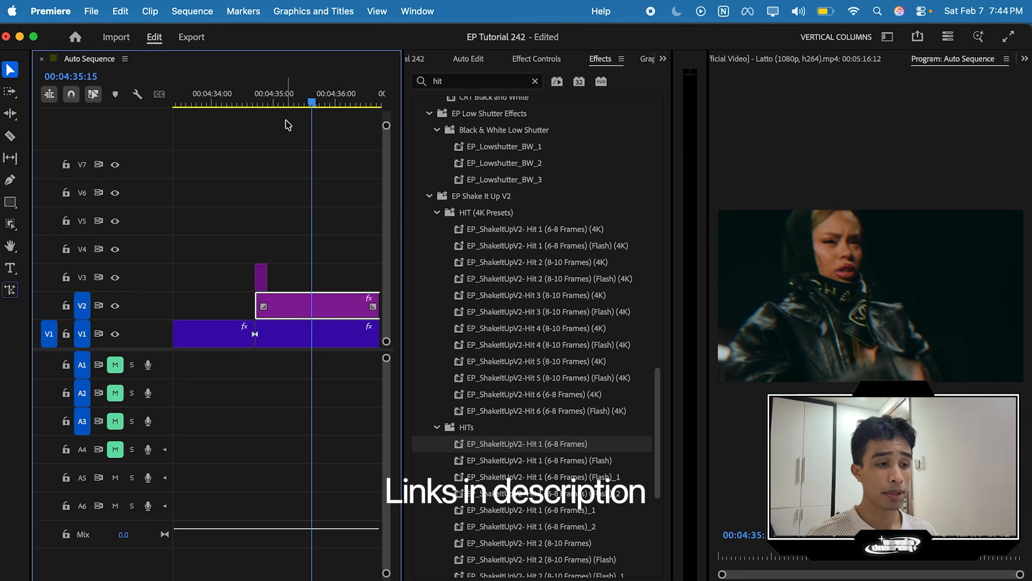
left_click(276, 102)
left_click(246, 105)
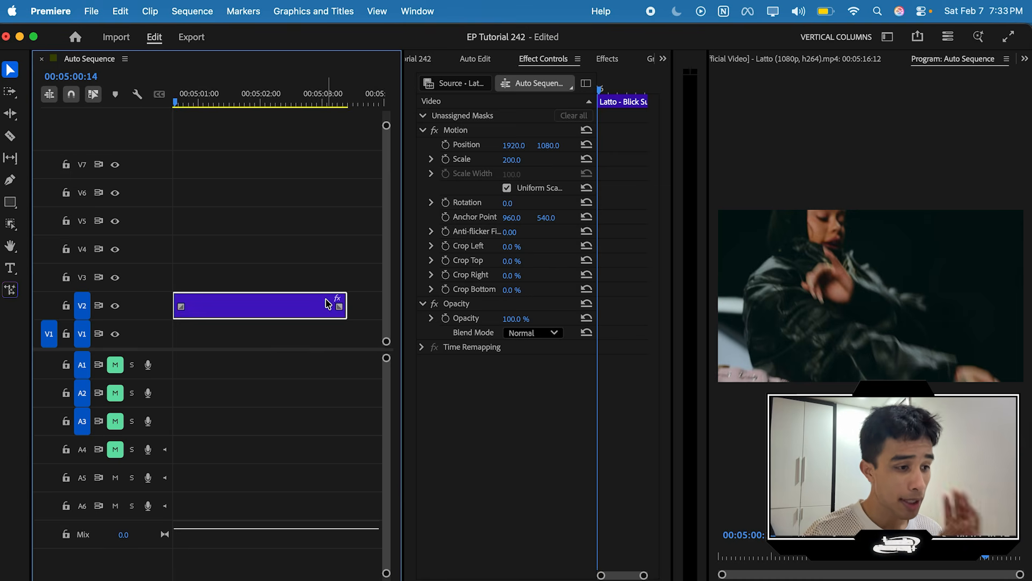
- Create an object mask around the performer in the V2 clip at 00:05:00:14 with the Object Mask tool
scroll(328, 303, "left", 2)
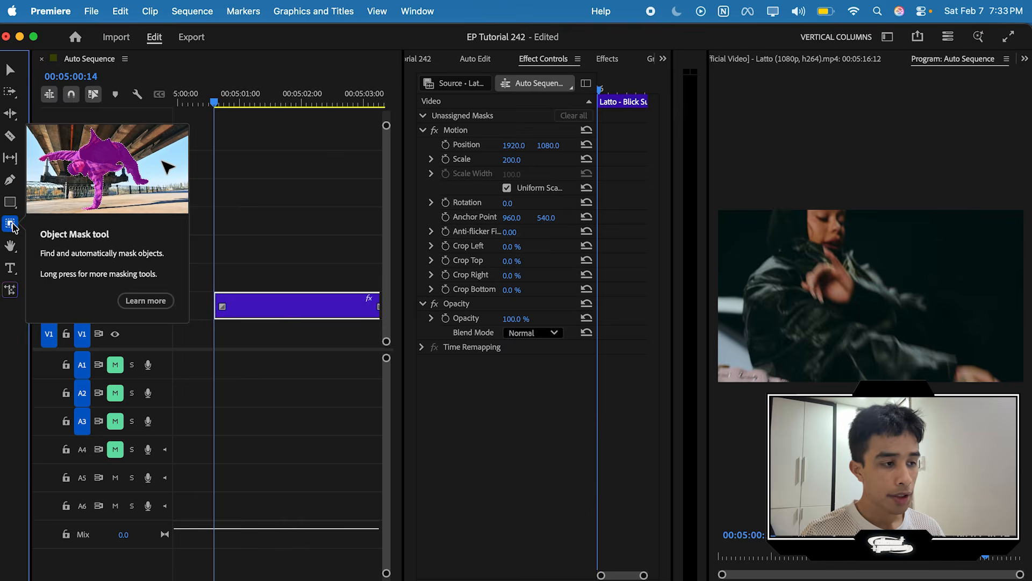
left_click(10, 223)
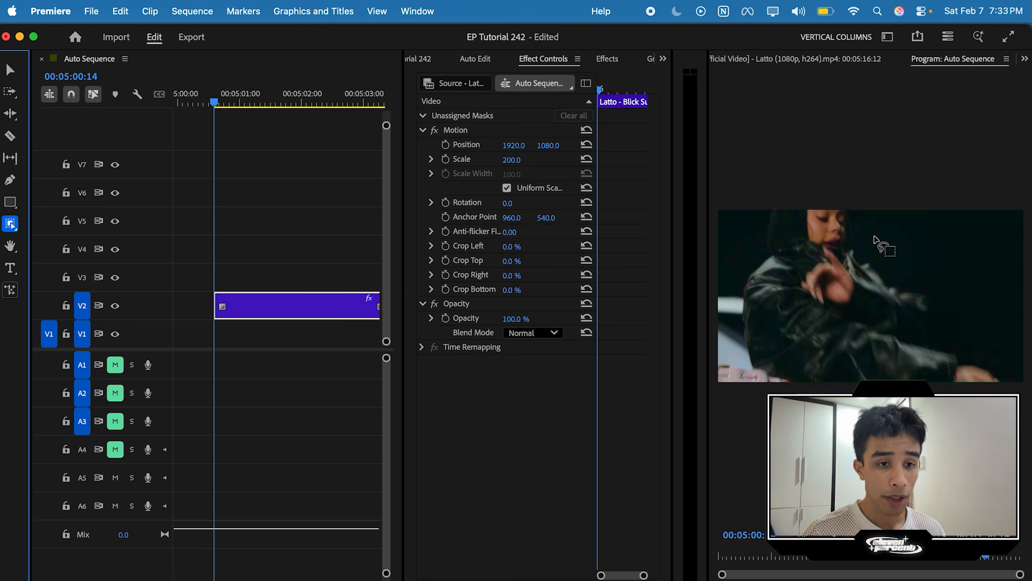
left_click(832, 278)
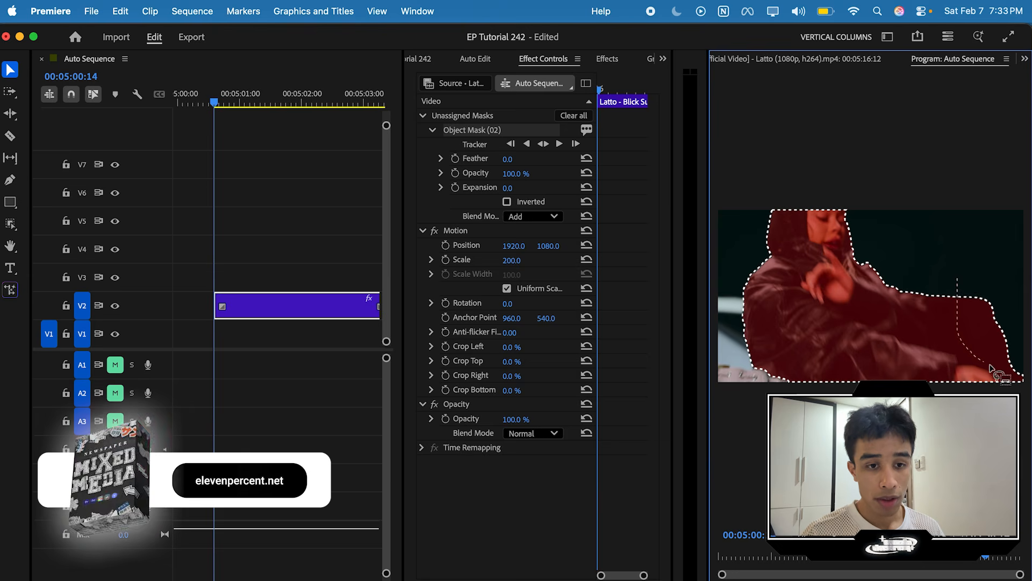
- Refine the object mask's edge around the performer's outstretched arm and the lower edge of the frame
left_click(747, 380)
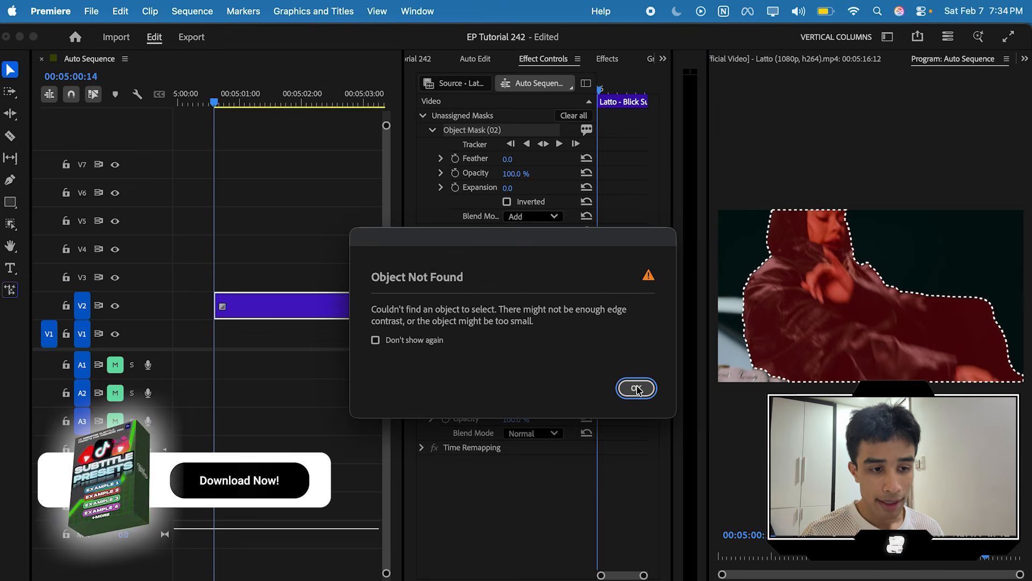
key("Return")
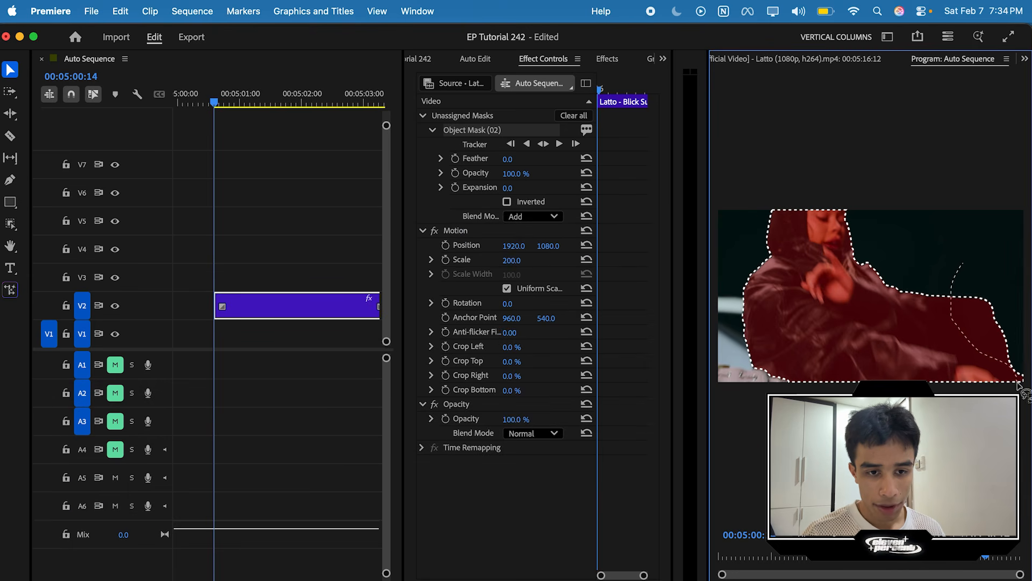
left_click_drag(945, 249, 1003, 310)
left_click(1004, 296)
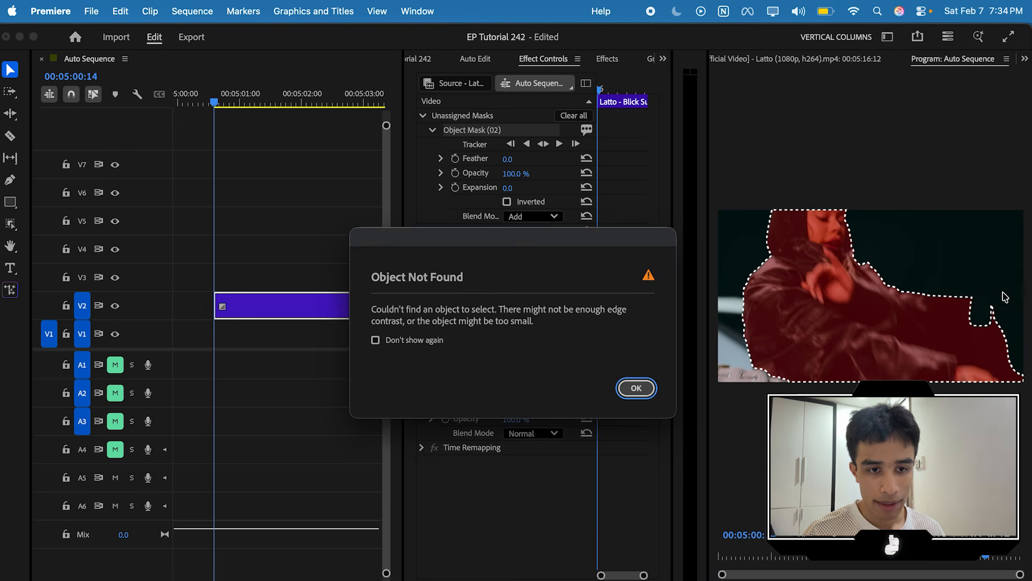
left_click(636, 388)
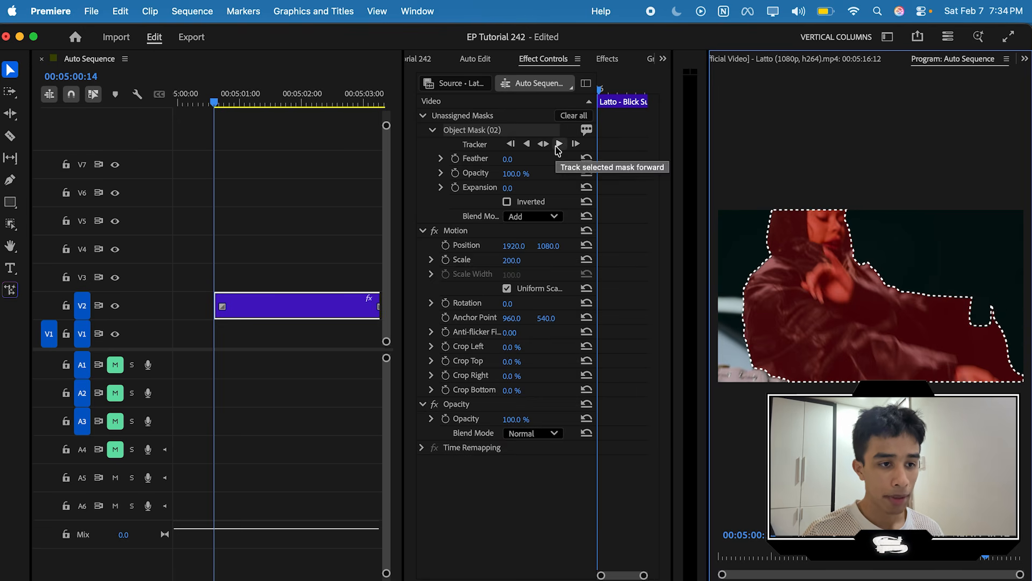
- Track the object mask forward through the V2 clip and assign the mask to the clip's Opacity effect
left_click(559, 144)
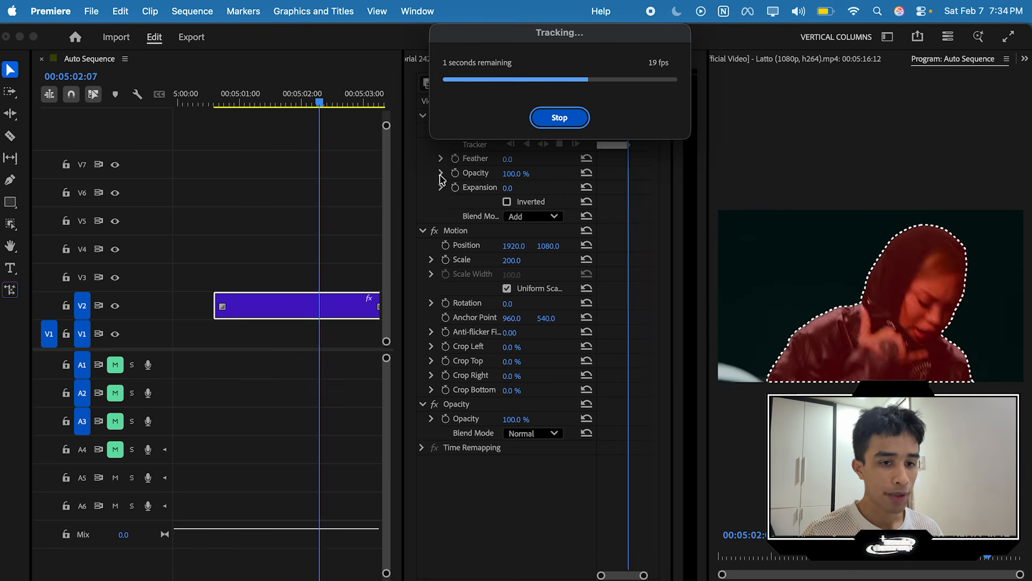
left_click(483, 130)
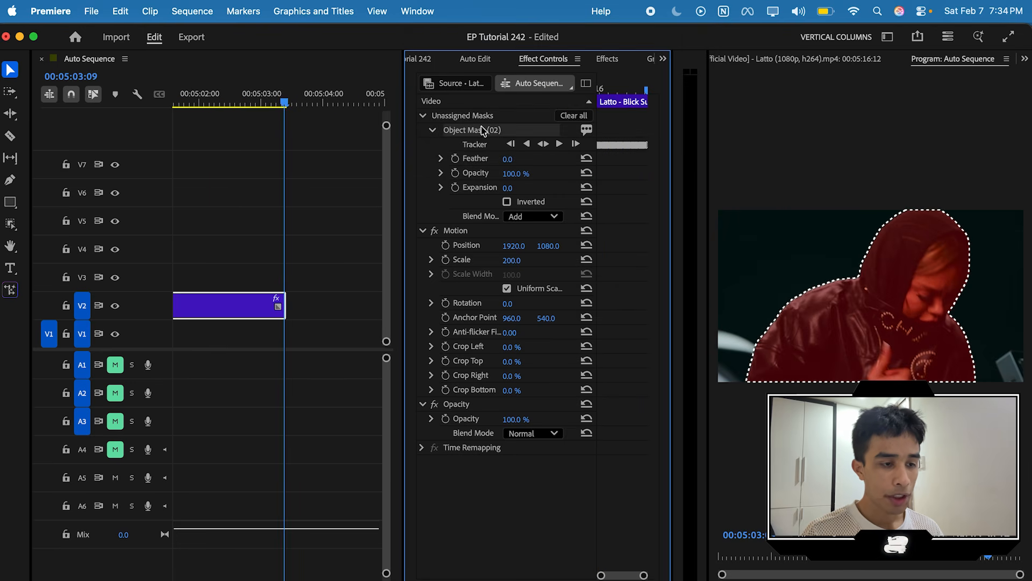
left_click(461, 405)
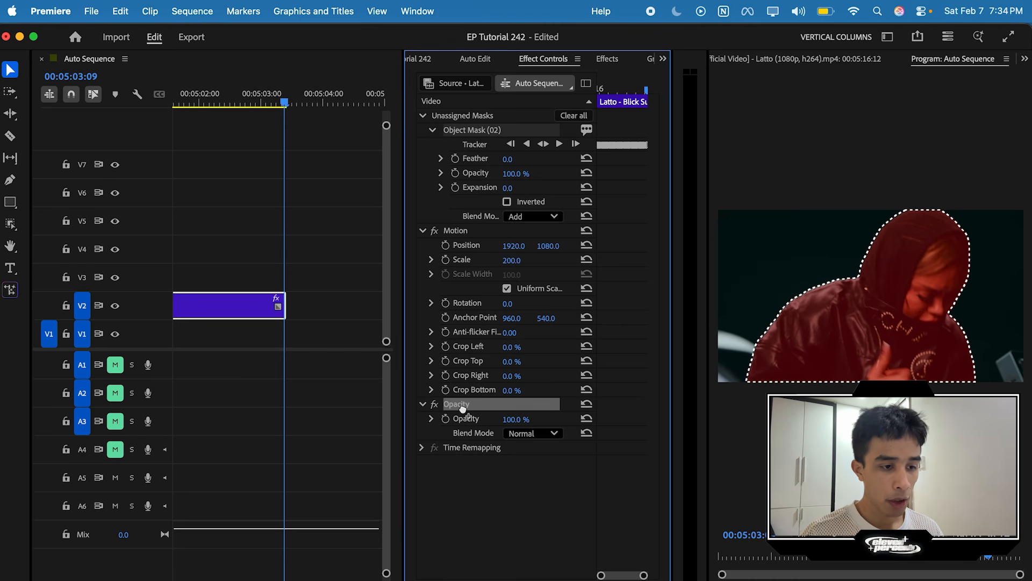
left_click_drag(462, 410, 463, 411)
- Duplicate the masked V2 clip onto V1 directly beneath the original
left_click(249, 269)
key("minus")
key("minus")
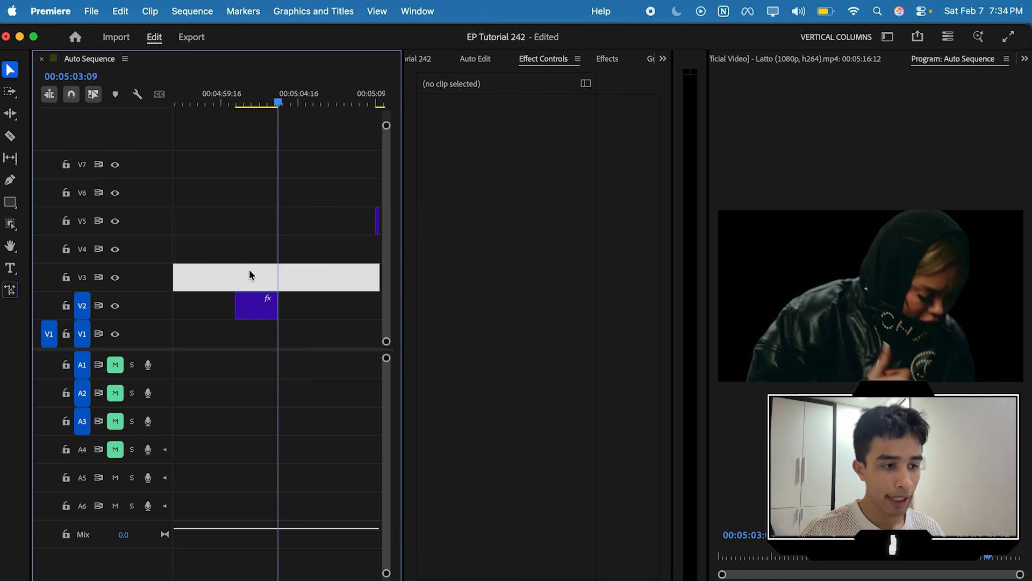
left_click(256, 308)
key("equal")
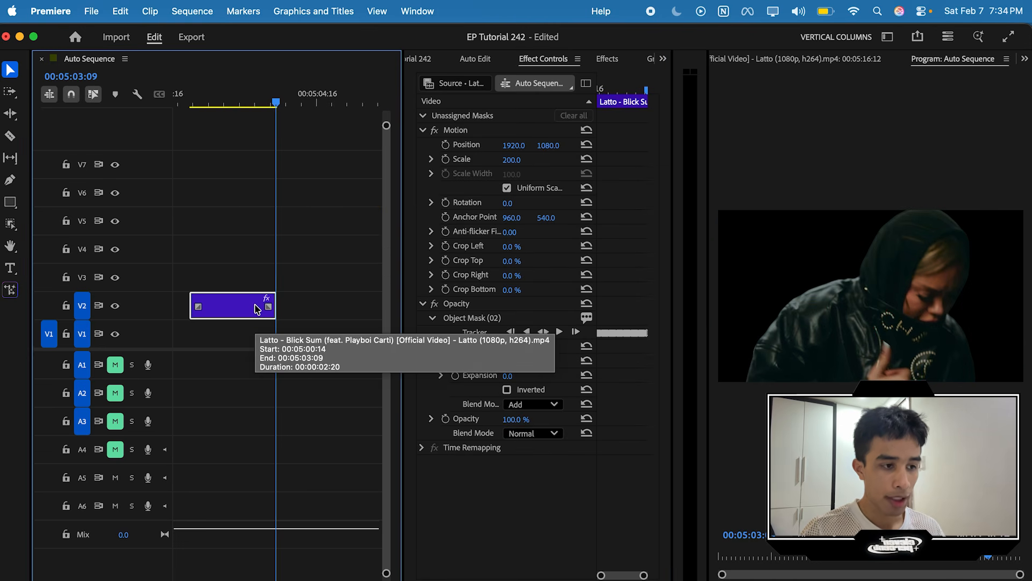
left_click_drag(256, 308, 257, 329)
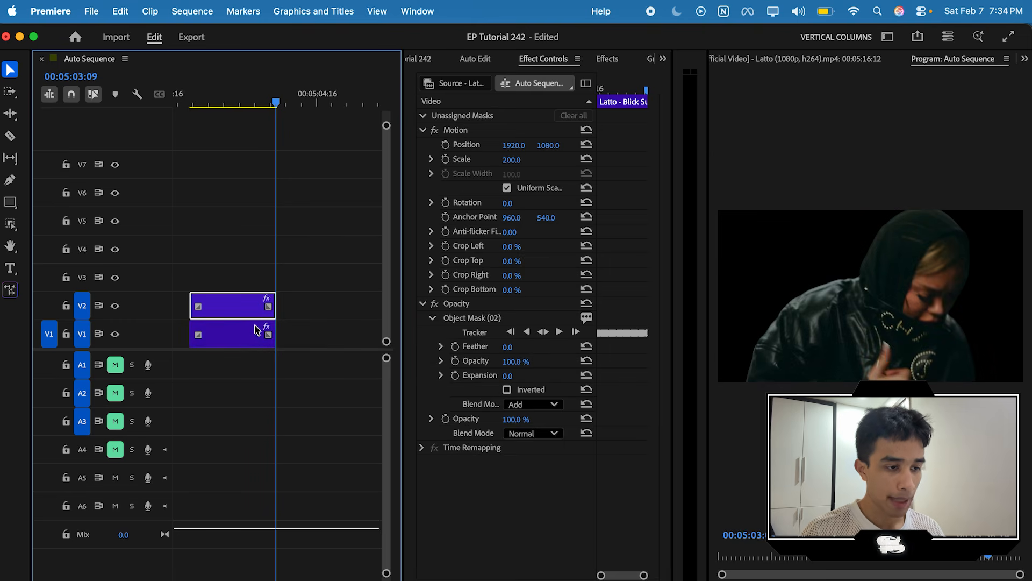
- Delete the object mask from the Opacity effect of the V1 copy
left_click(251, 340)
left_click(462, 318)
key("Delete")
- Return to the start of the clips at 00:05:00:14 and move the masked clip from V2 up to V3
scroll(323, 235, "left", 1)
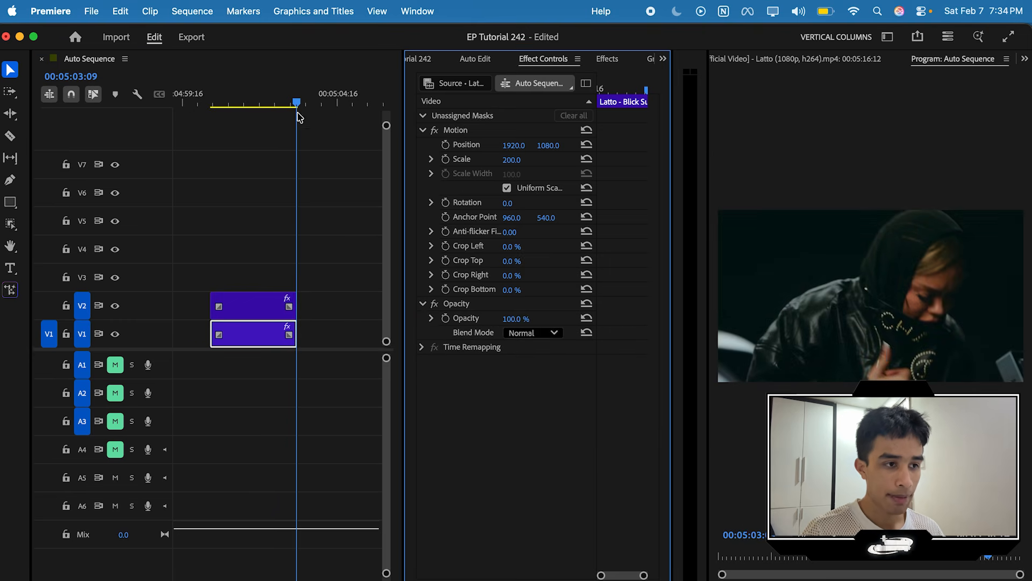
left_click_drag(298, 102, 235, 97)
left_click_drag(269, 307, 269, 278)
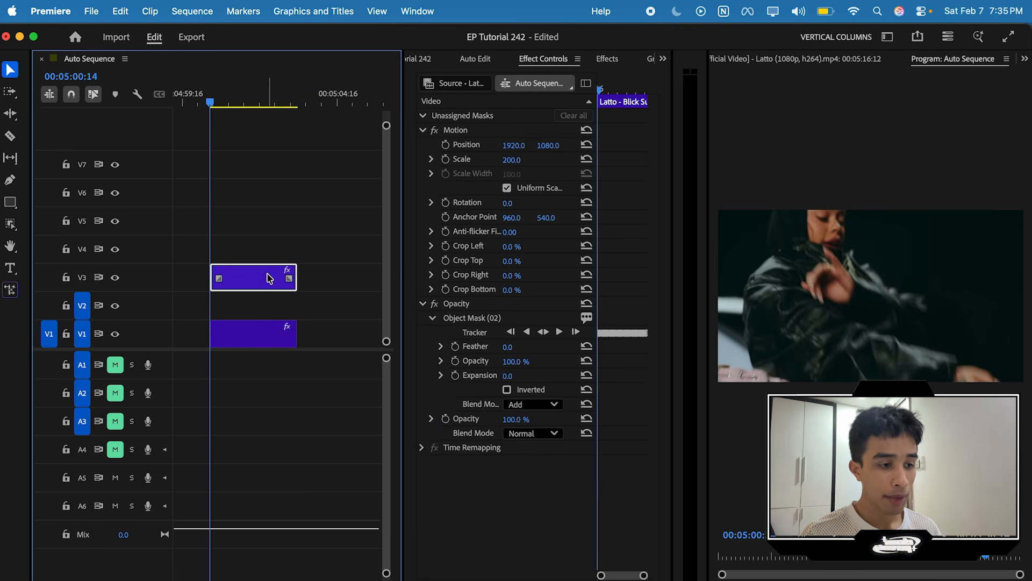
- Label the masked V3 clip Rose and duplicate it onto V2 directly beneath the original
right_click(269, 279)
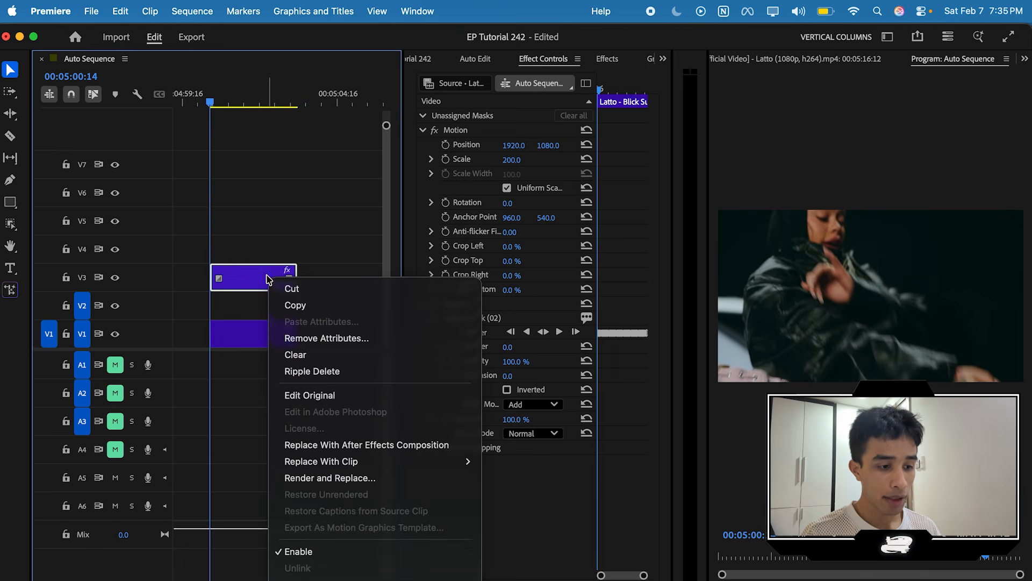
mouse_move(352, 477)
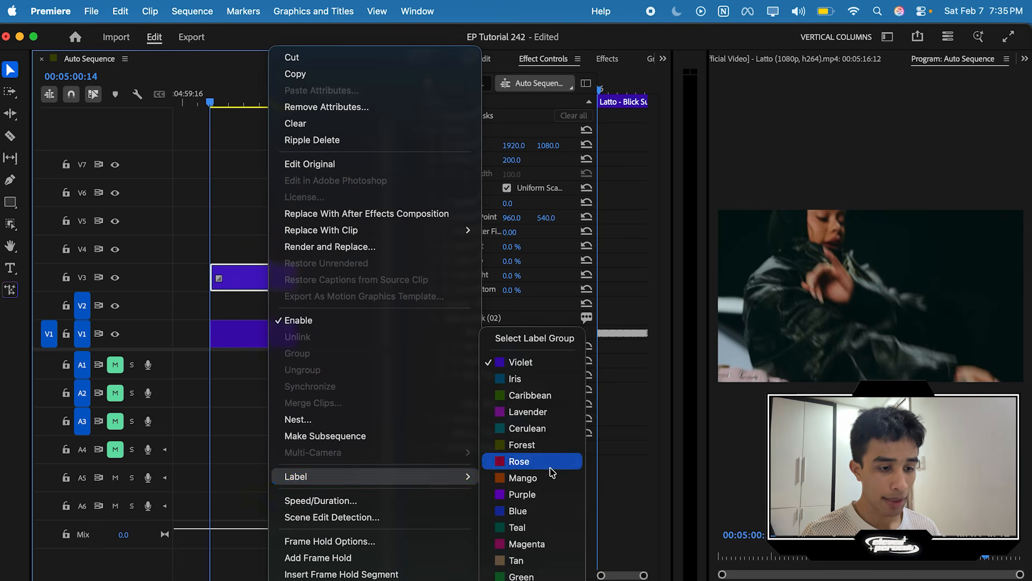
left_click(549, 463)
left_click_drag(248, 282, 253, 310)
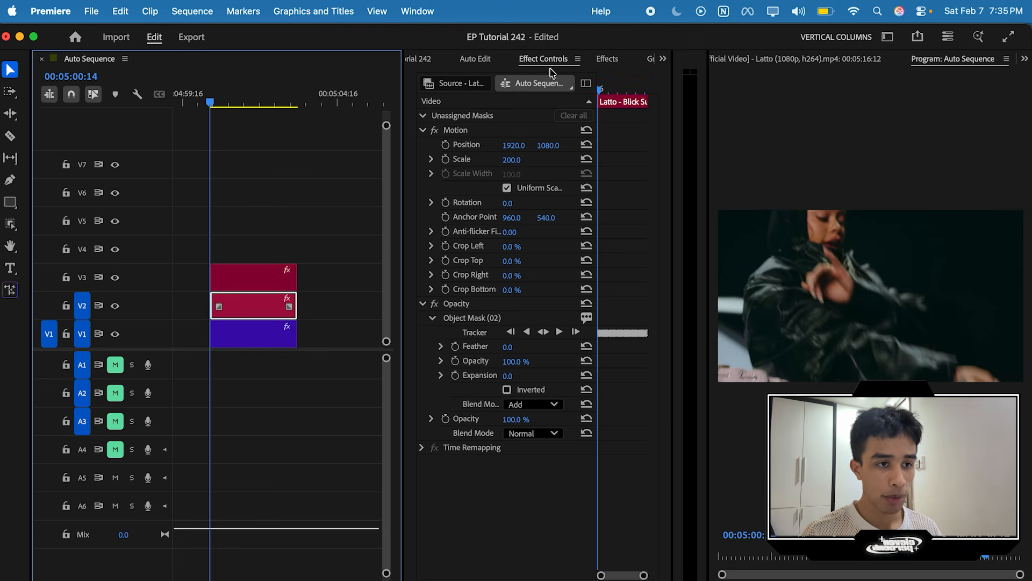
- Nest the masked clip on V2 with the default sequence name and select the nested clip
right_click(264, 311)
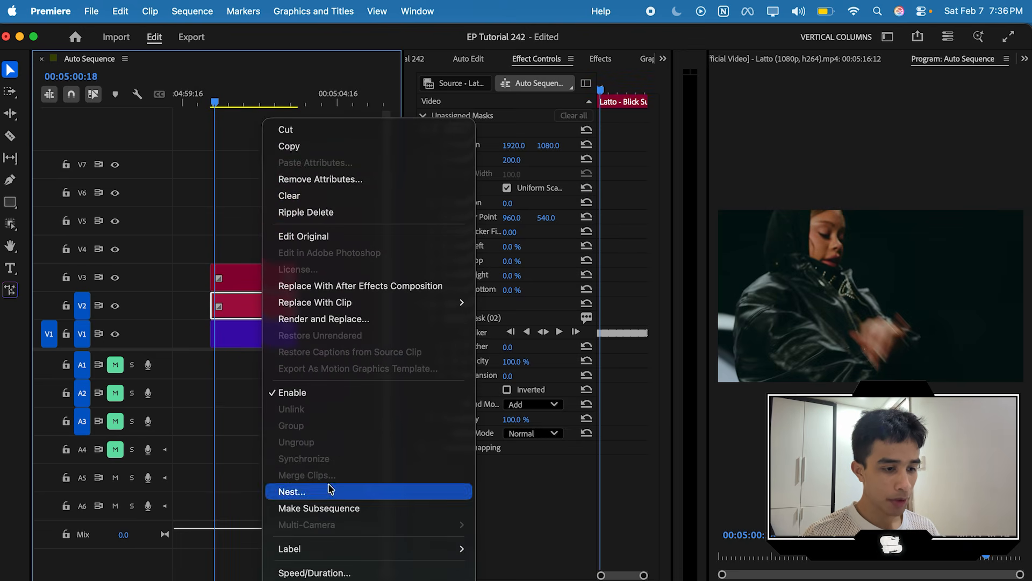
left_click(330, 486)
key("Return")
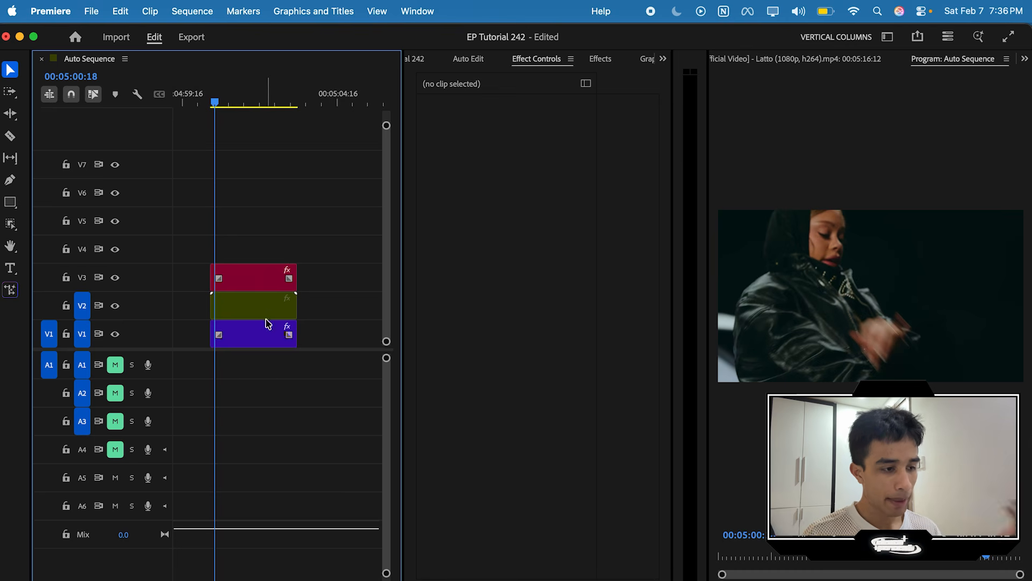
left_click(250, 304)
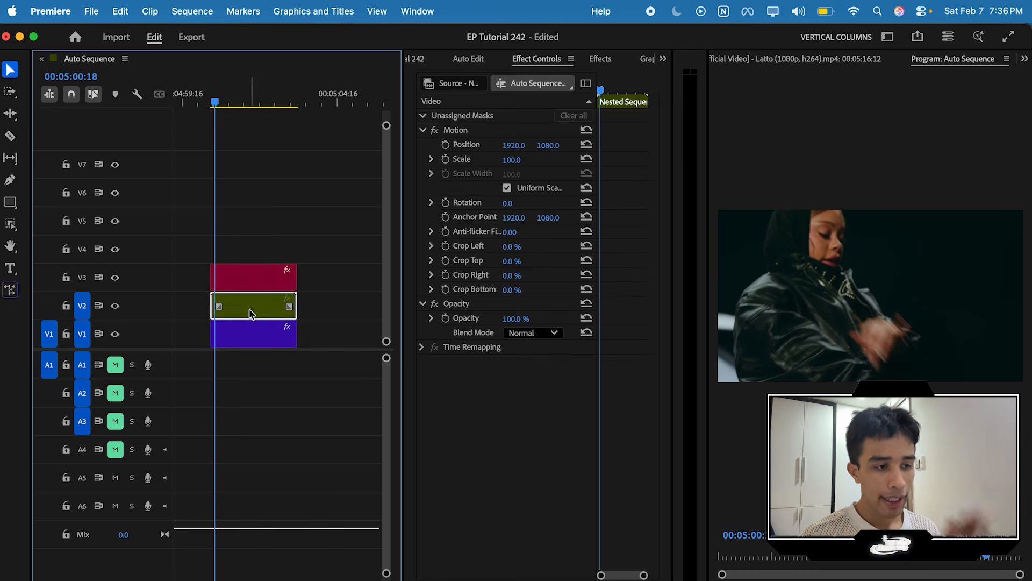
- Find the Offset video effect and apply it to the nested clip on V2
left_click(598, 58)
double_click(474, 83)
key("BackSpace")
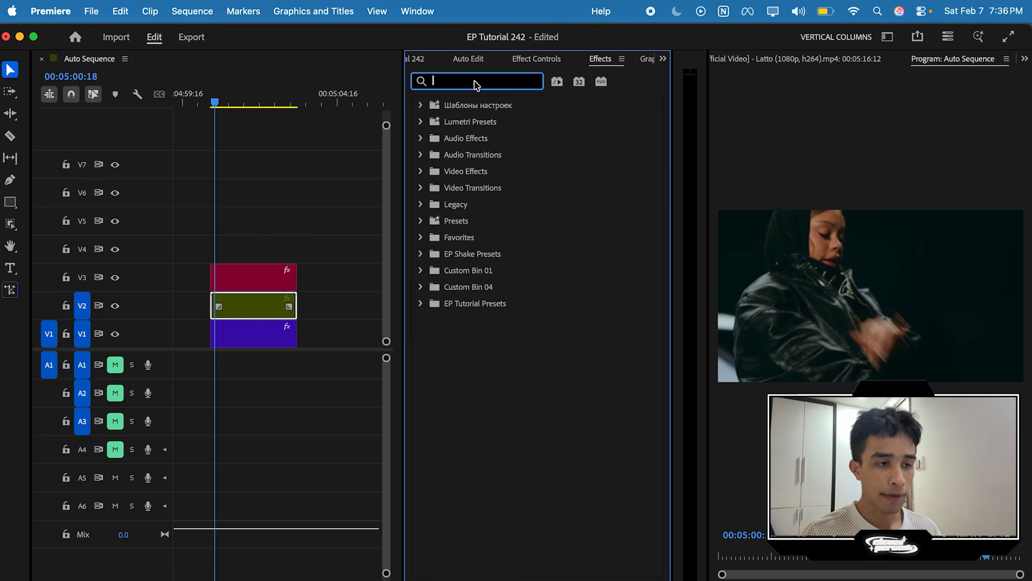
type("e")
type("ff")
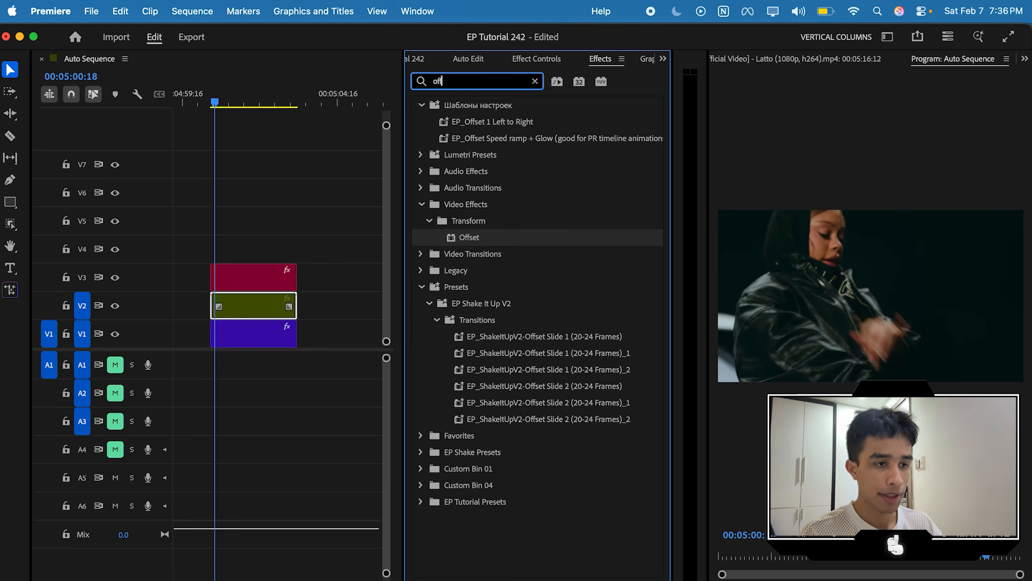
left_click(487, 239)
left_click_drag(214, 318, 232, 311)
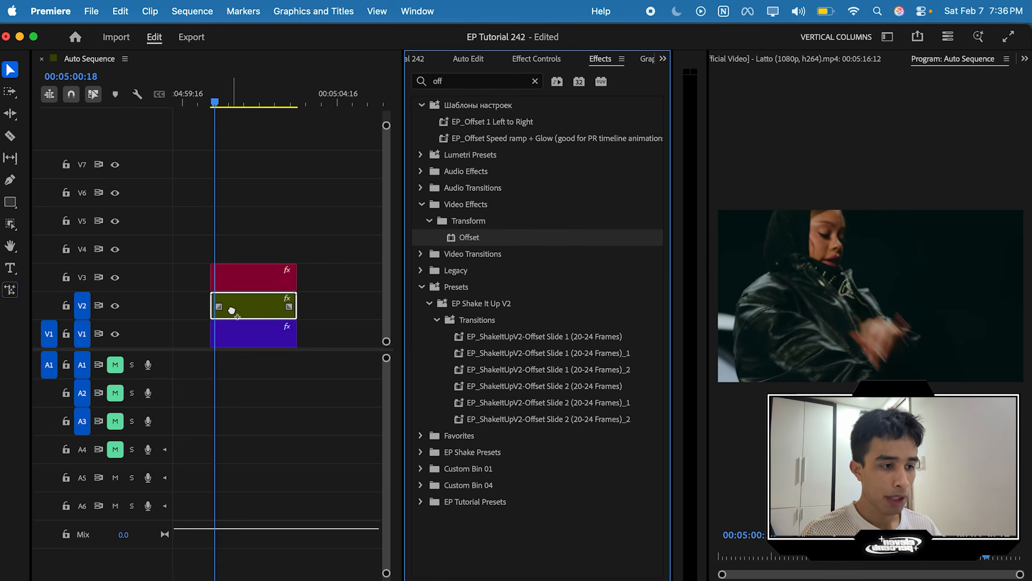
- Keyframe Offset's Shift Center To from the nested clip's start to a horizontal value of about 17299 at 00:05:03:04, and preview the slide
left_click(524, 60)
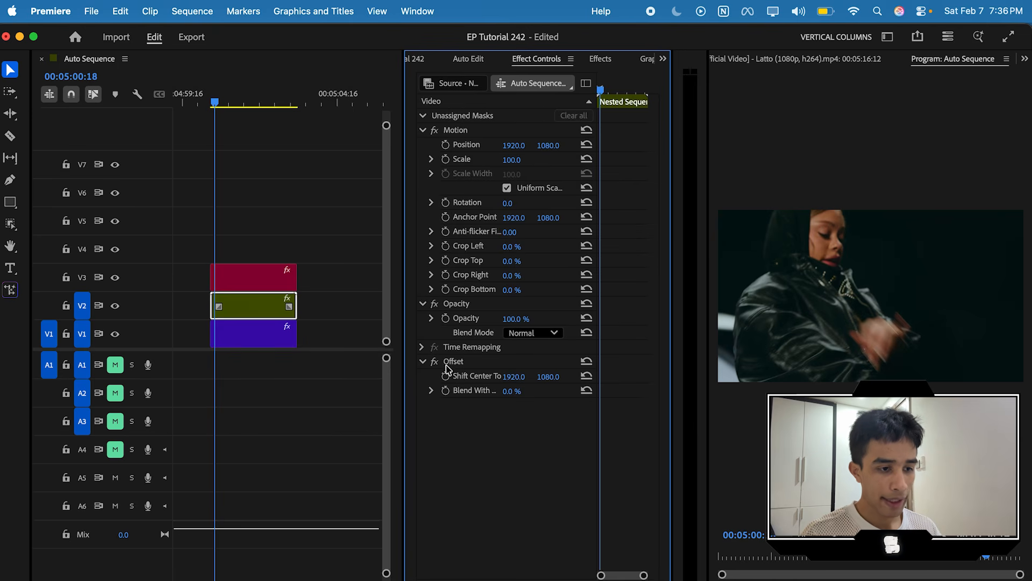
left_click_drag(605, 89, 645, 93)
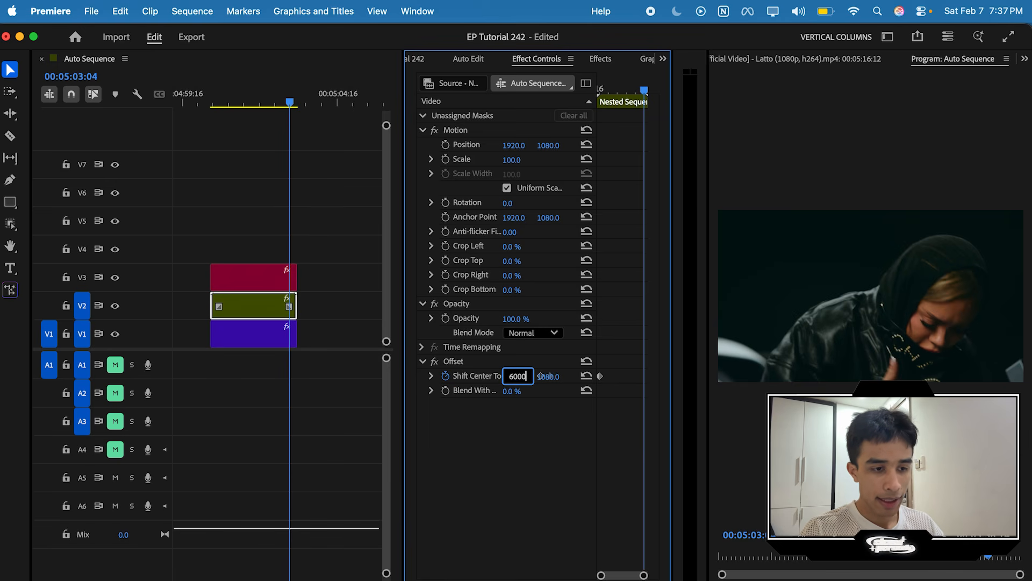
key("Return")
left_click_drag(510, 380, 572, 380)
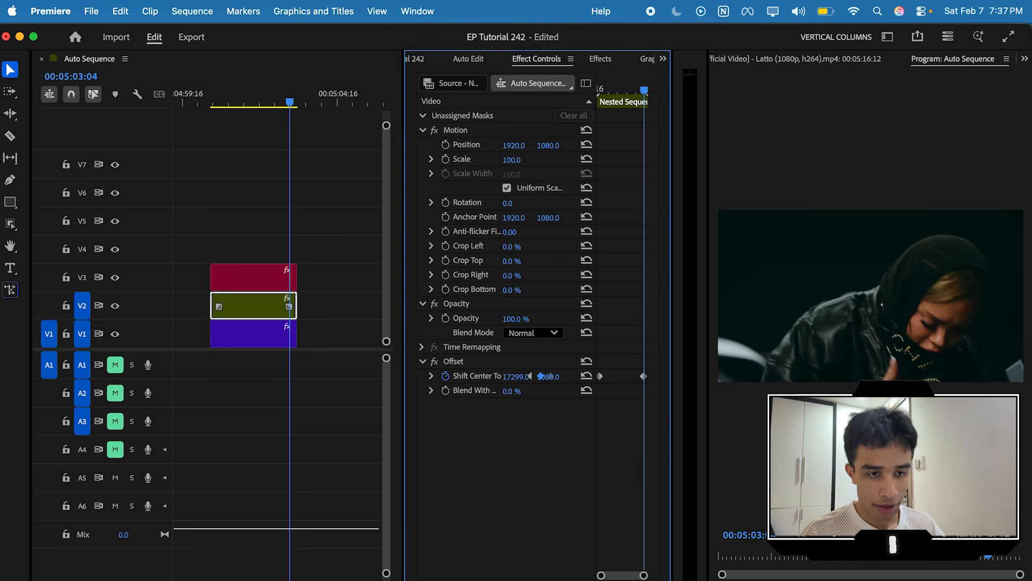
left_click_drag(636, 91, 600, 88)
key("space")
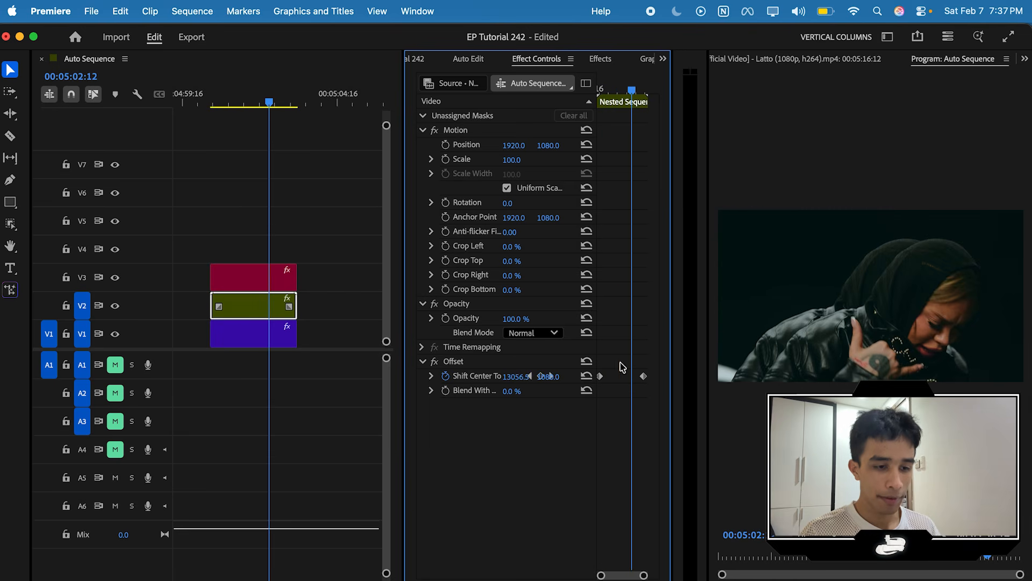
- Ease both Shift Center To keyframes and shape the velocity graph into a steep central peak, then play back the motion
left_click(431, 376)
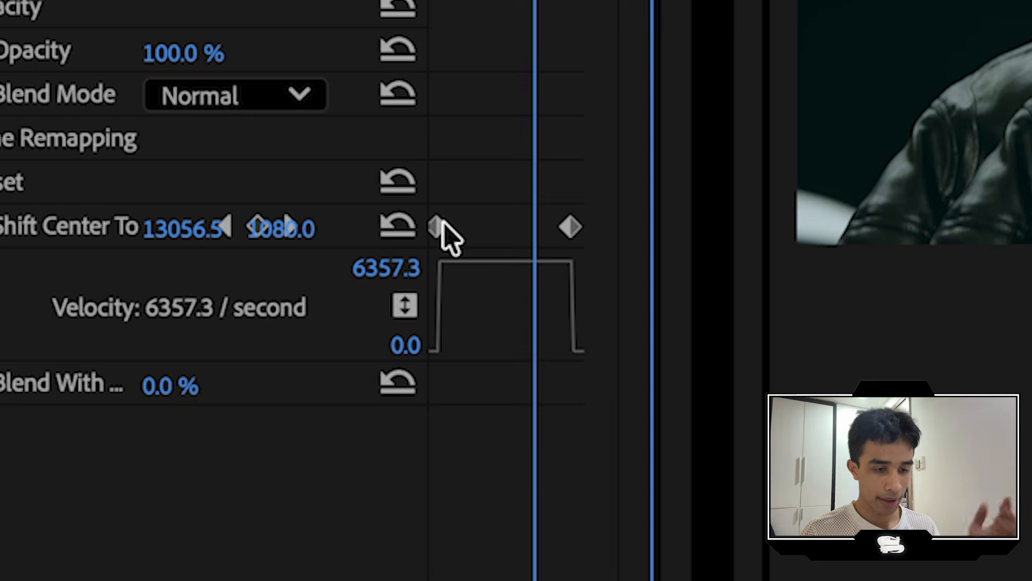
left_click(602, 377)
left_click_drag(604, 385, 611, 417)
left_click_drag(472, 354, 480, 353)
left_click_drag(561, 306, 522, 354)
left_click_drag(630, 91, 566, 90)
key("space")
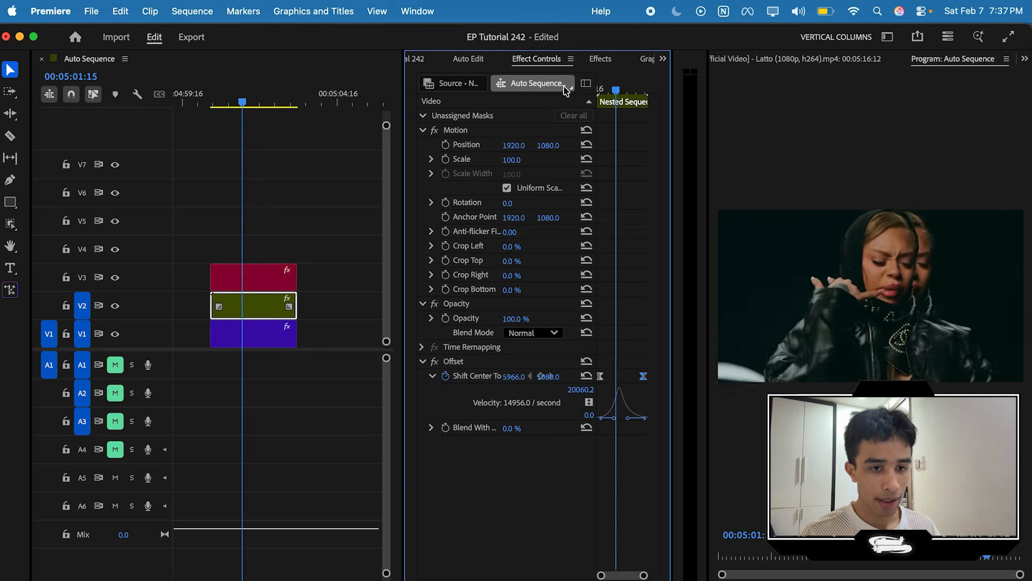
key("space")
- Find the Directional Blur video effect and apply it to the nested clip on V2
left_click(600, 59)
double_click(502, 80)
type("dire")
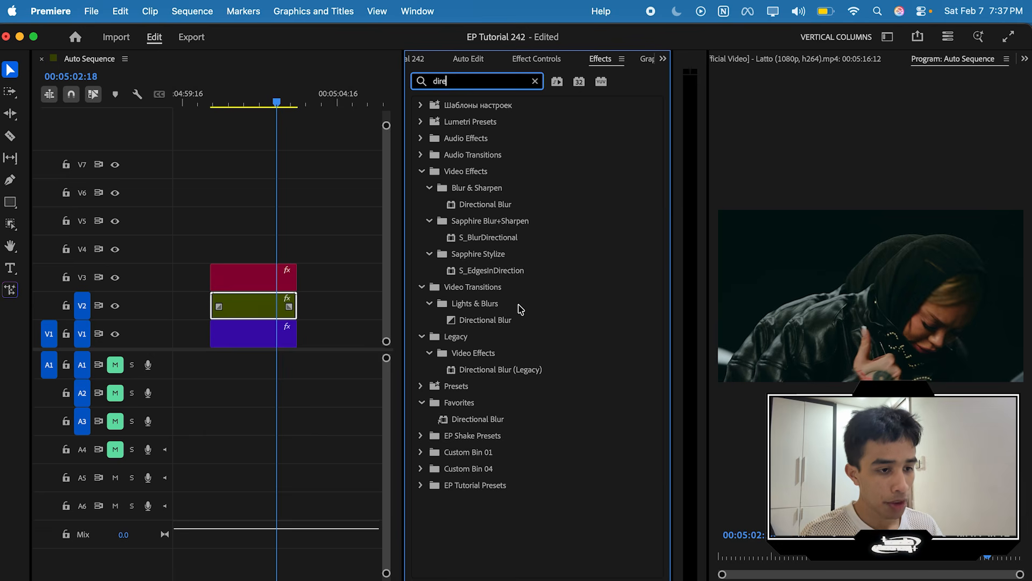
left_click_drag(501, 204, 330, 305)
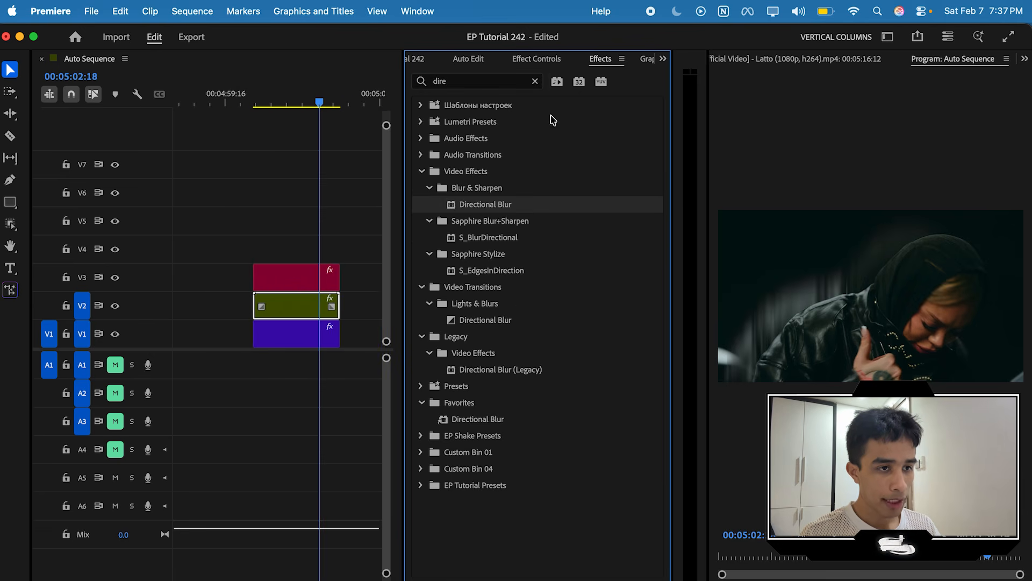
- Set the Directional Blur angle to 90° and keyframe its Amount at 0 on the start and end and 15 mid-clip, then preview it
left_click(536, 58)
left_click(455, 507)
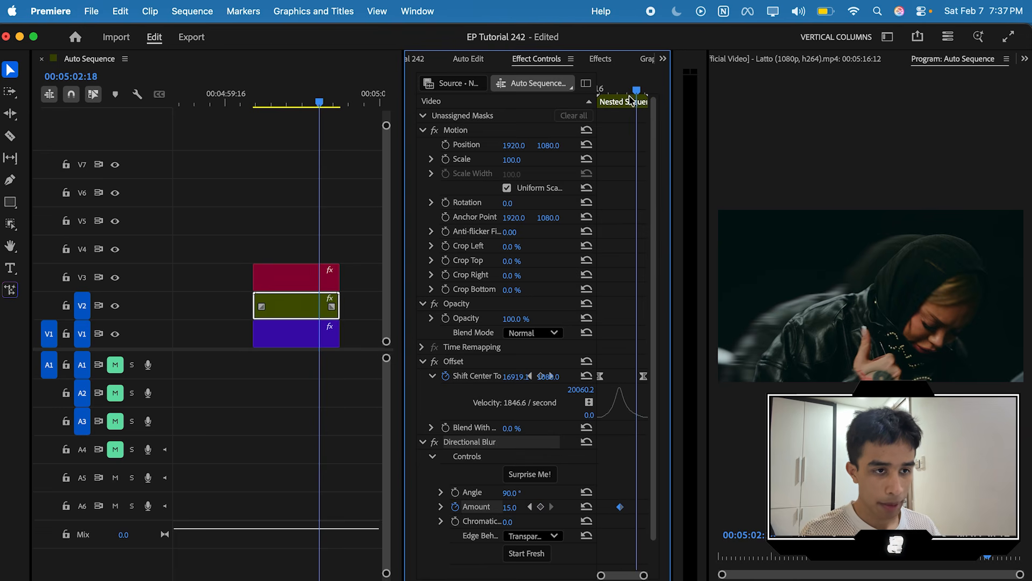
left_click_drag(636, 90, 600, 92)
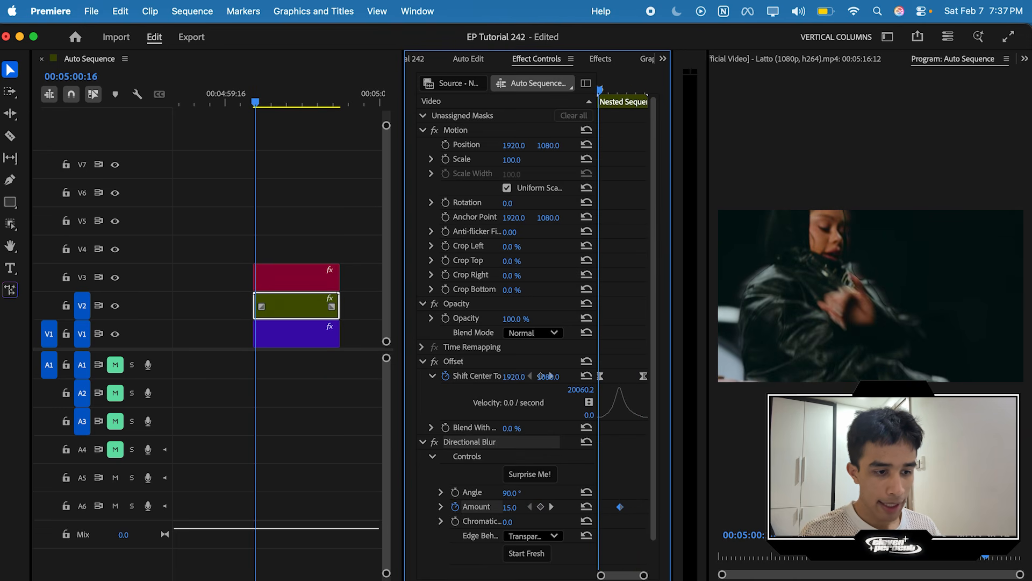
type("0")
key("Return")
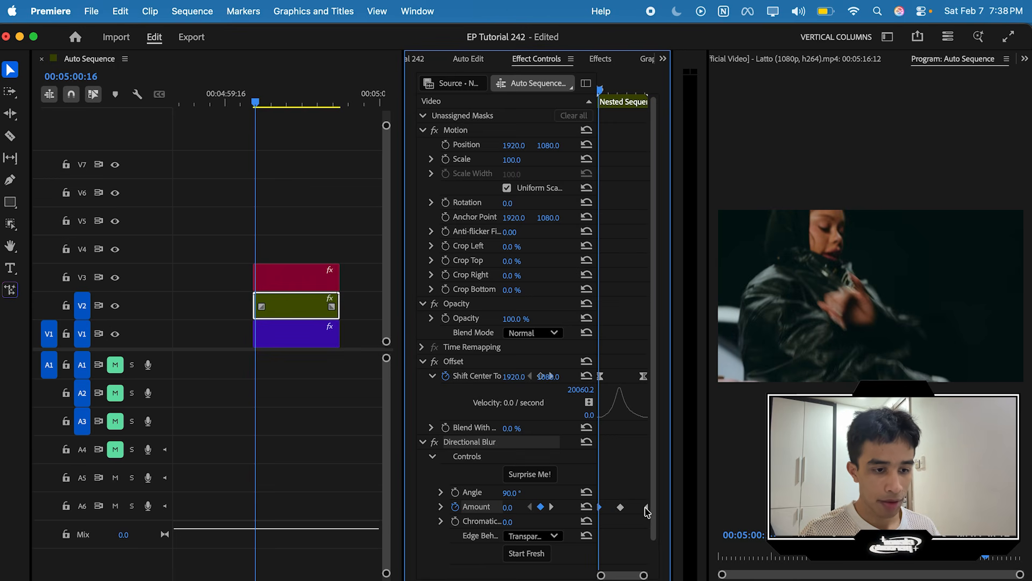
key("space")
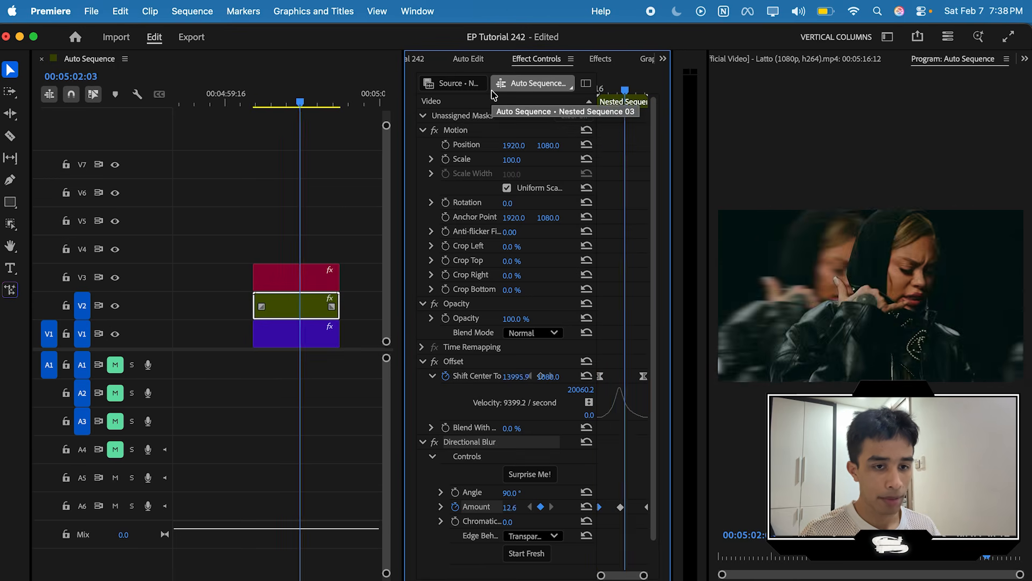
left_click(269, 102)
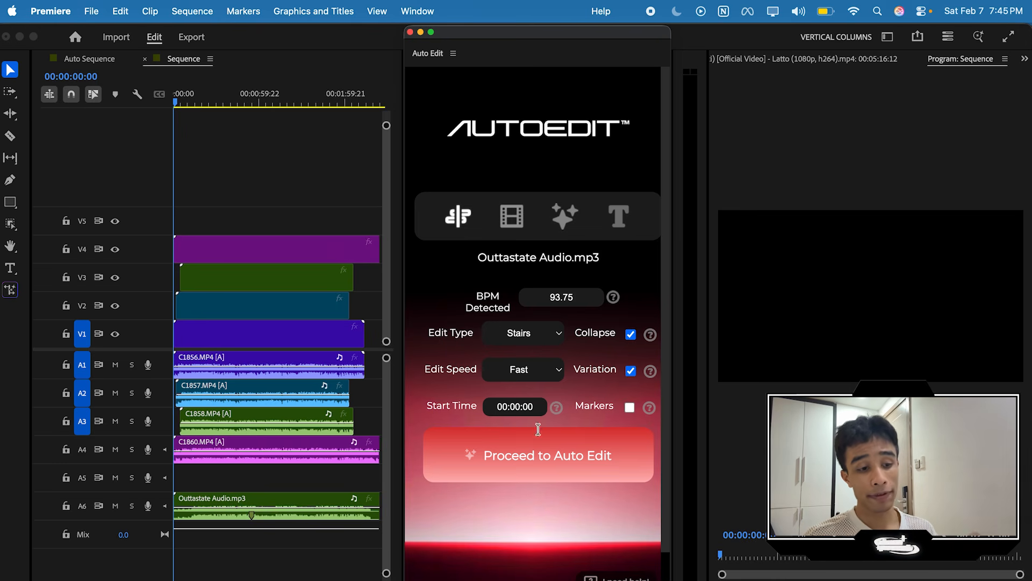
- Generate a Fast, Stairs-type auto edit of the multicam sequence to Outtastate Audio.mp3 and play through several of its cuts
left_click(543, 455)
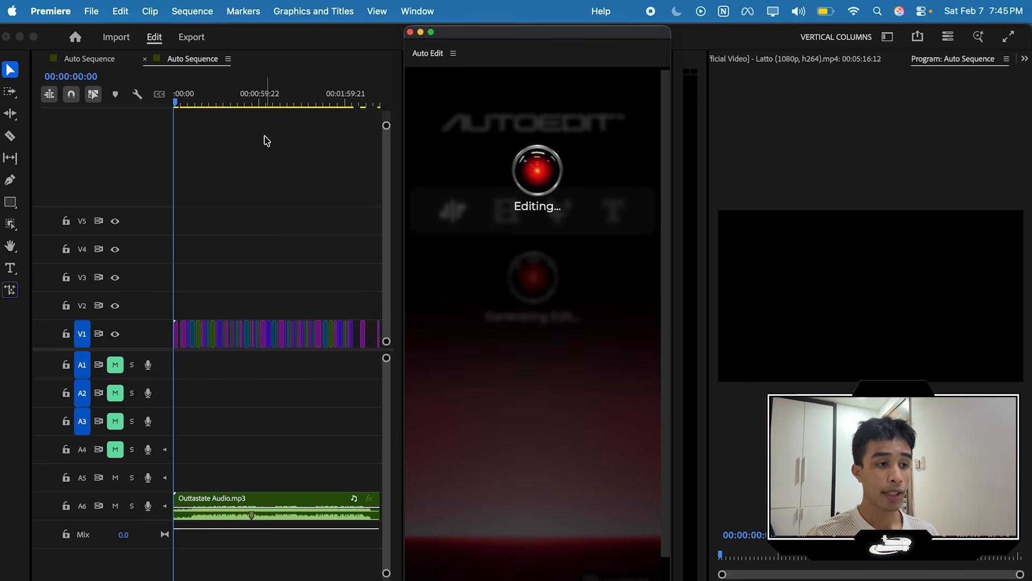
left_click(202, 92)
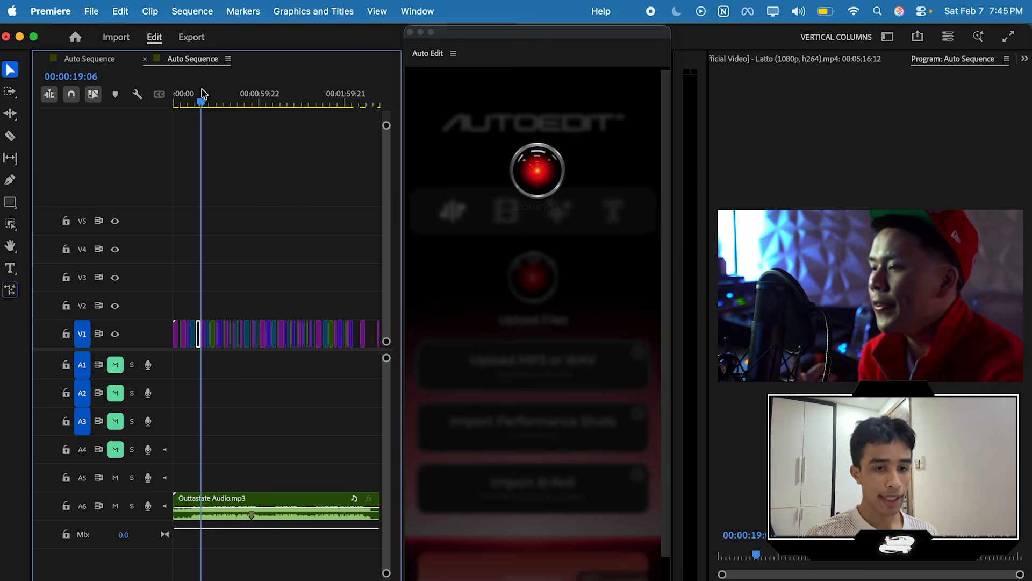
key("space")
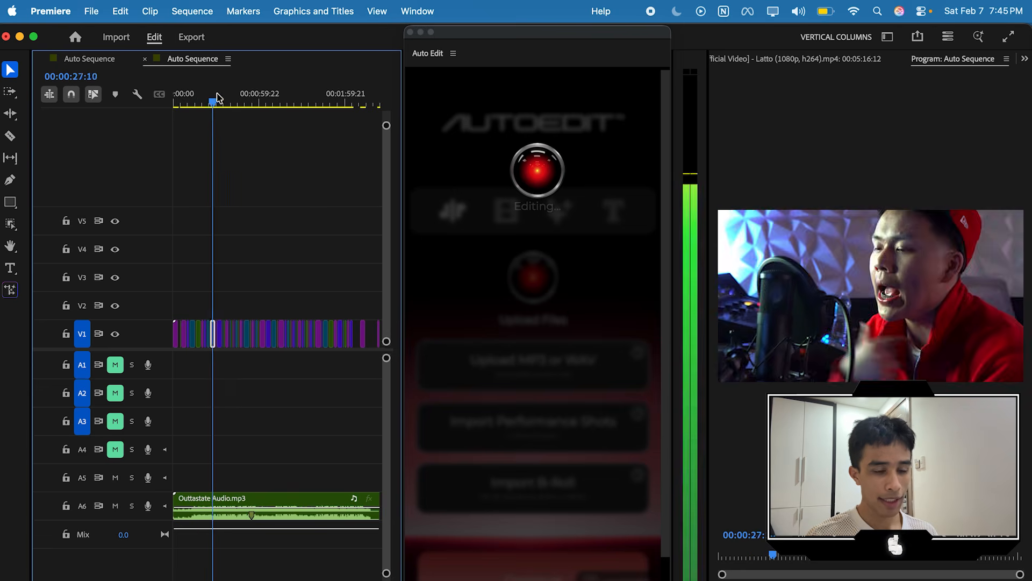
left_click(233, 98)
left_click(253, 101)
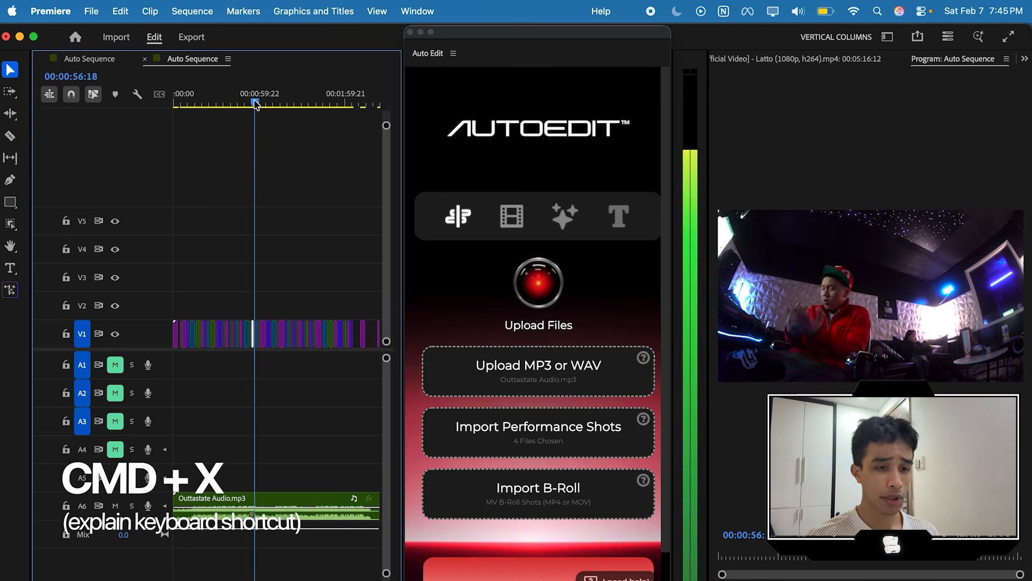
left_click(189, 98)
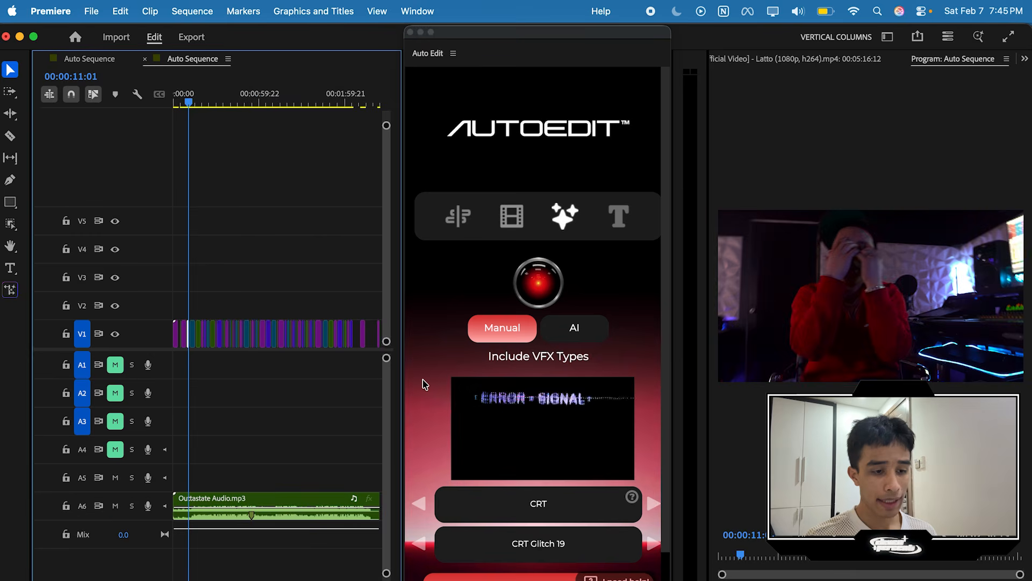
- Add AI VFX to the auto-edited sequence with Camera Shakes, CRT, Film Burns and Mixed Media included and the effect intensity raised
scroll(424, 384, "down", 2)
left_click(566, 273)
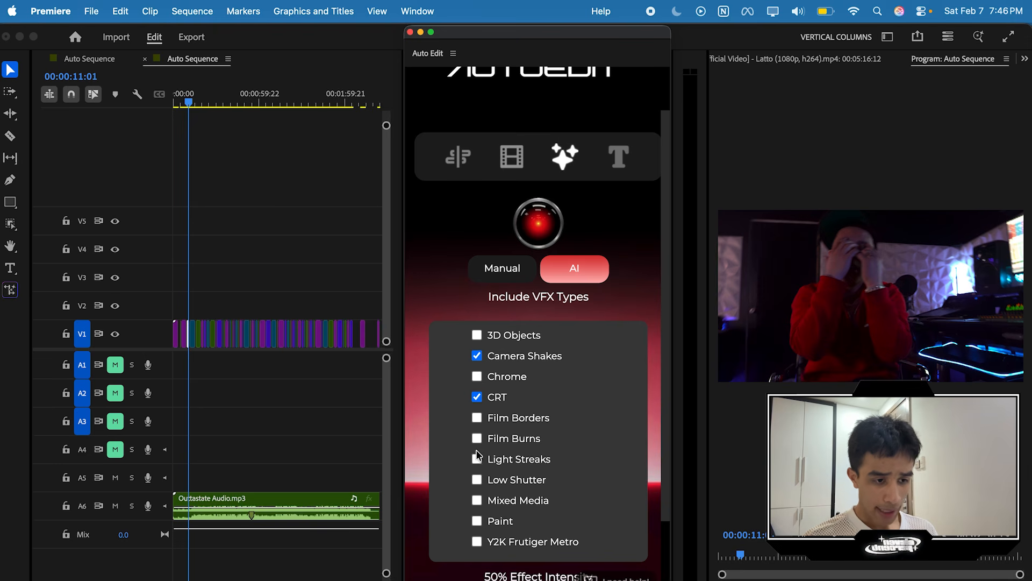
scroll(498, 538, "down", 1)
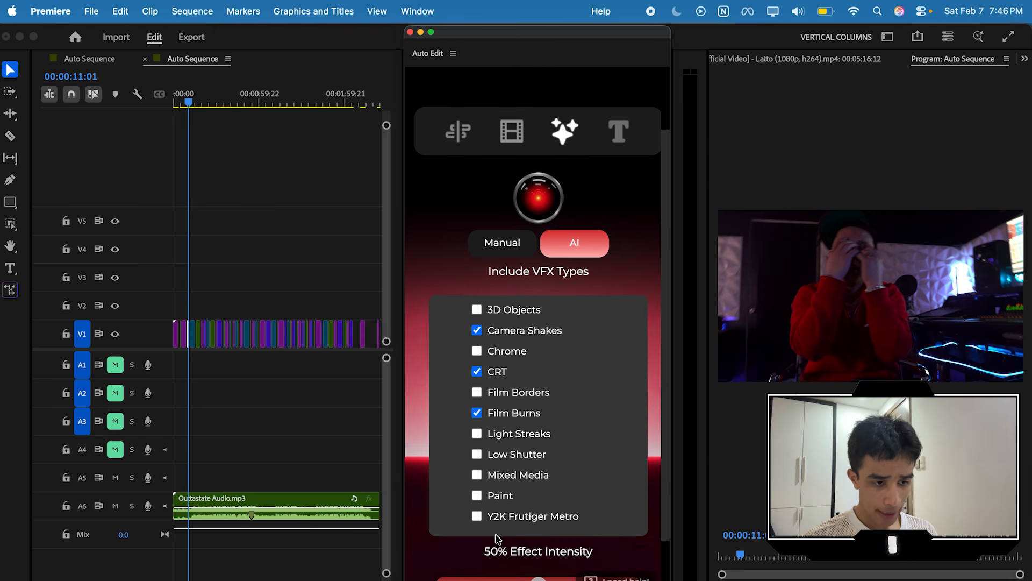
left_click(477, 474)
scroll(480, 480, "down", 3)
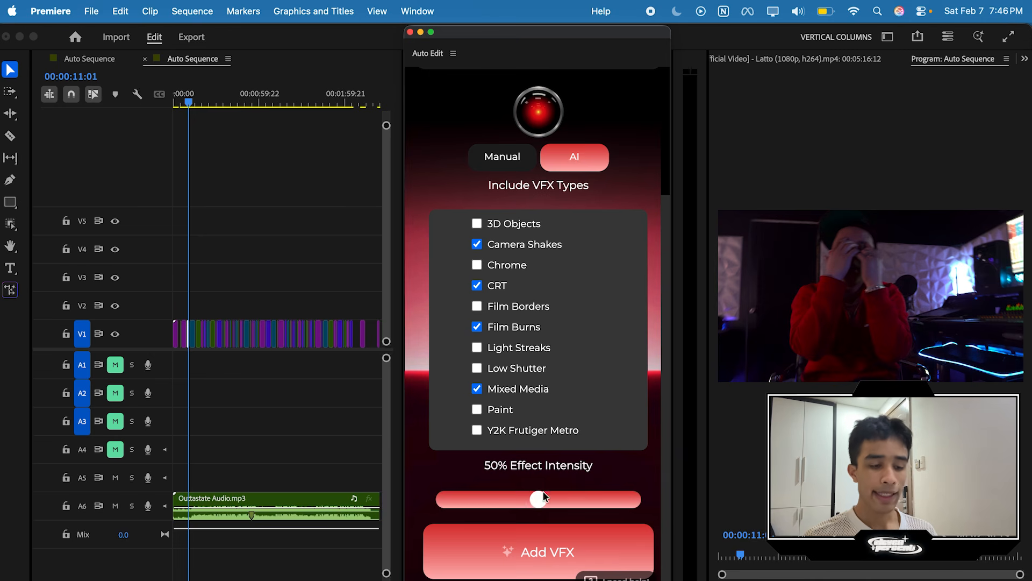
left_click_drag(540, 503, 567, 506)
left_click(559, 546)
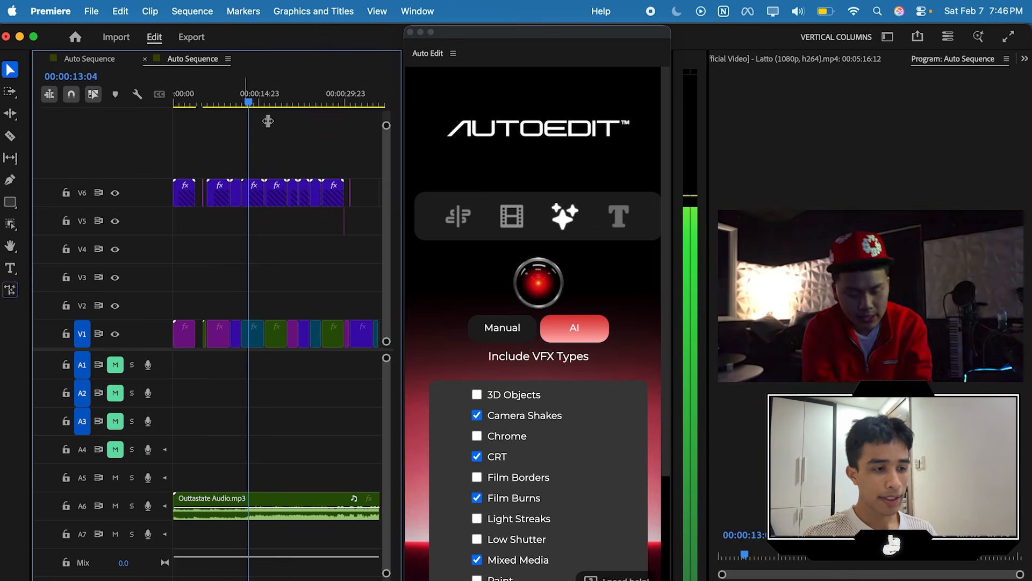
- Play several parts of the auto-edited sequence to review the added VFX on the upper tracks
left_click(275, 100)
left_click(288, 102)
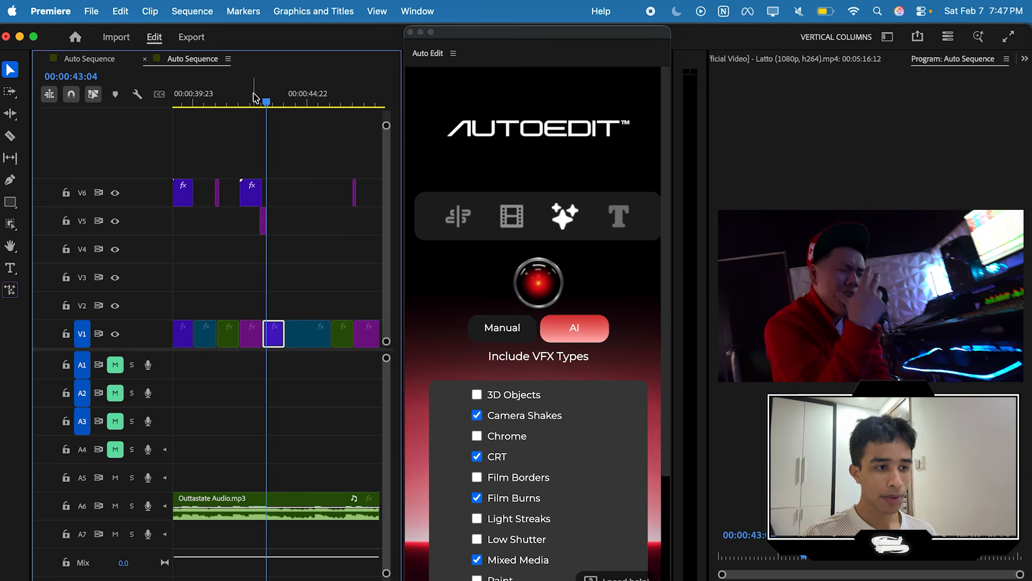
left_click(254, 96)
key("space")
key("minus")
key("minus")
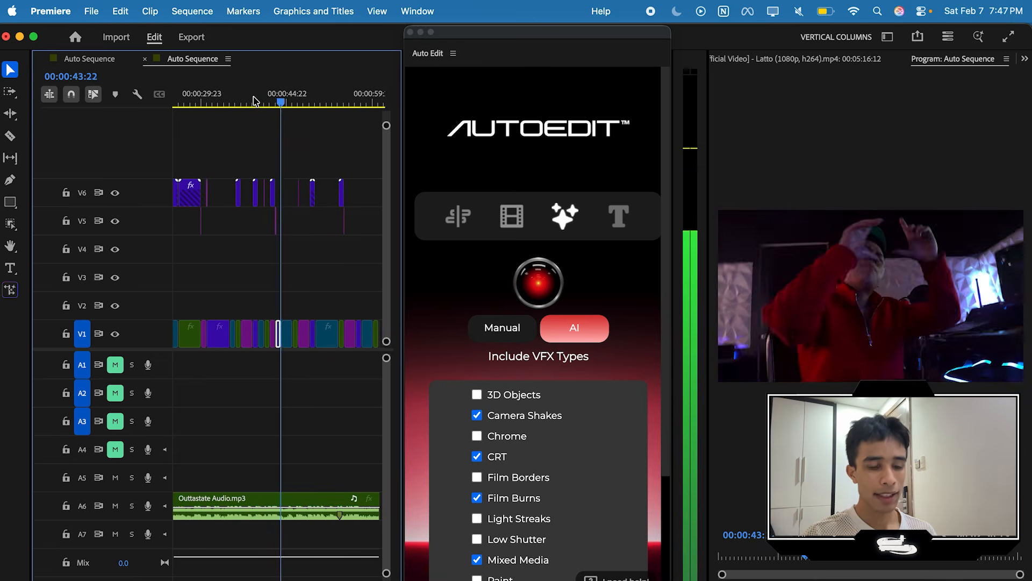
left_click(300, 101)
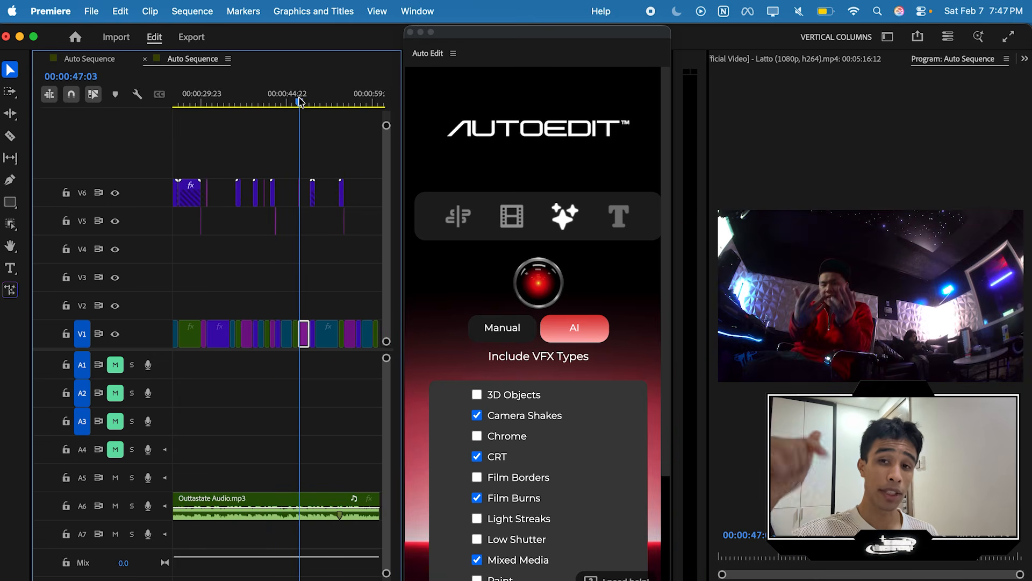